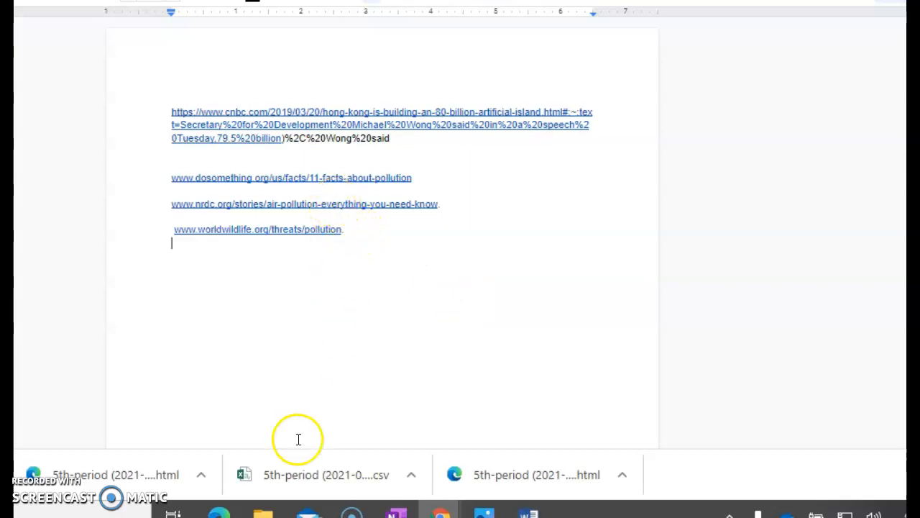
Step: Switch to the sample Word document and examine the format of the citation for "On the Education of Black Folk"
{"action": "left_click", "coordinate": [529, 406]}
{"action": "scroll", "coordinate": [382, 279], "scroll_direction": "up", "scroll_amount": 2}
{"action": "scroll", "coordinate": [381, 279], "scroll_direction": "down", "scroll_amount": 7}
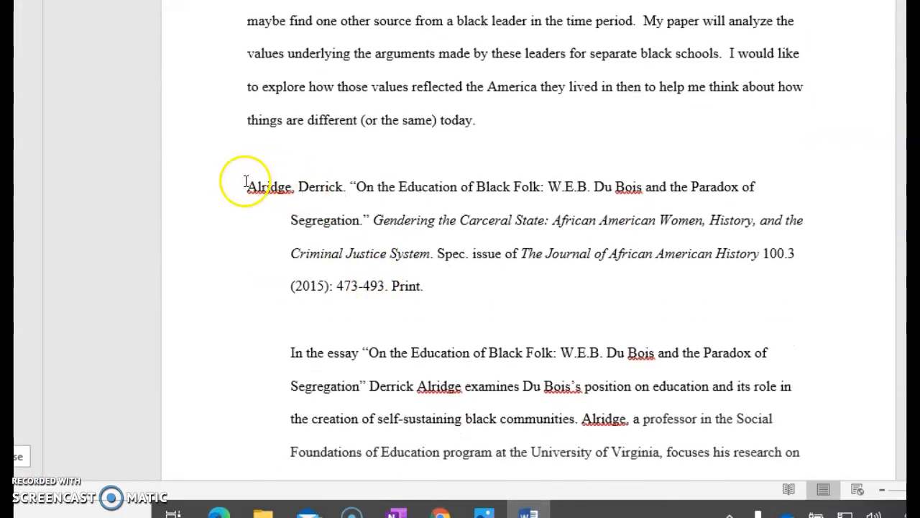
{"action": "left_click_drag", "start_coordinate": [245, 182], "coordinate": [438, 294]}
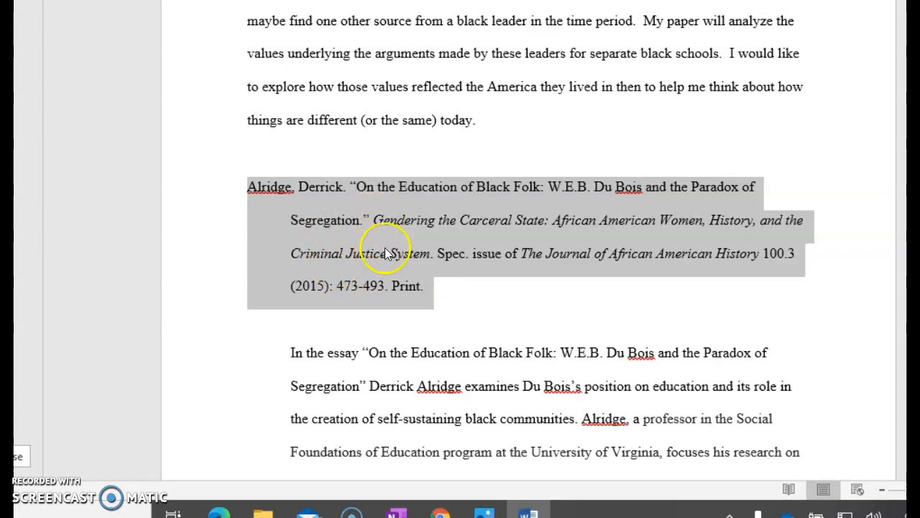
{"action": "key", "text": "alt+Tab"}
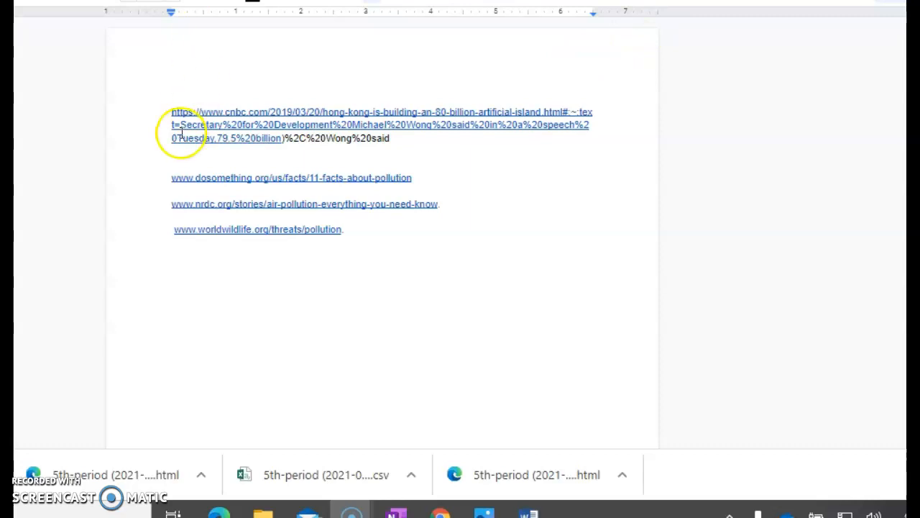
Step: Open the Creating Citation Website linked in the assignment calendar
{"action": "left_click", "coordinate": [167, 86]}
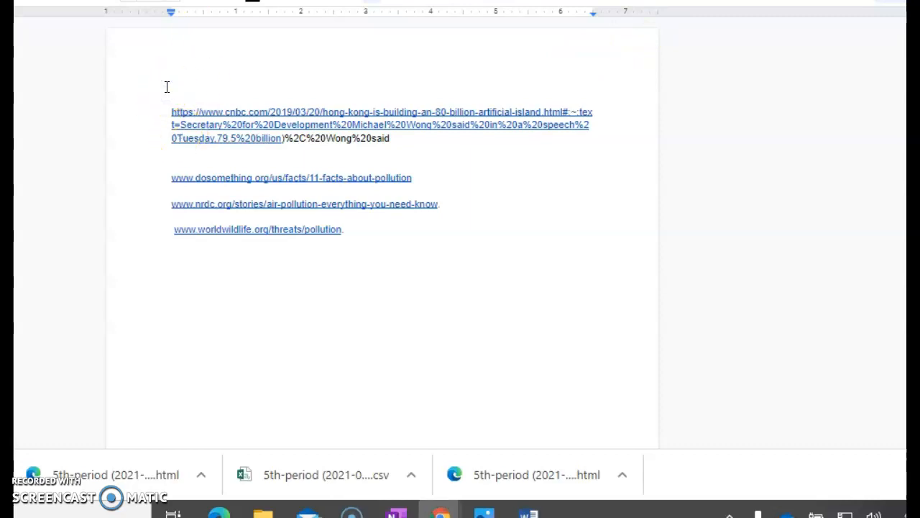
{"action": "key", "text": "Return"}
{"action": "key", "text": "ctrl+Tab"}
{"action": "left_click", "coordinate": [583, 292]}
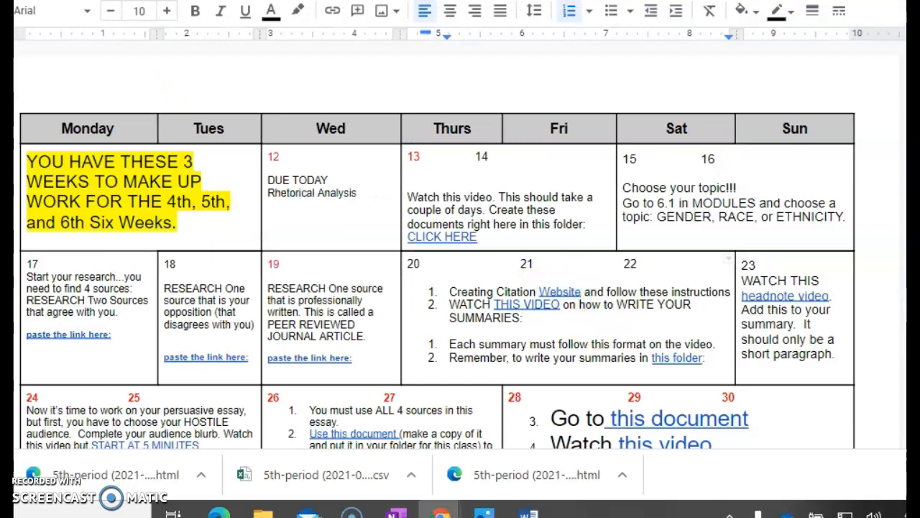
{"action": "key", "text": "ctrl+Tab"}
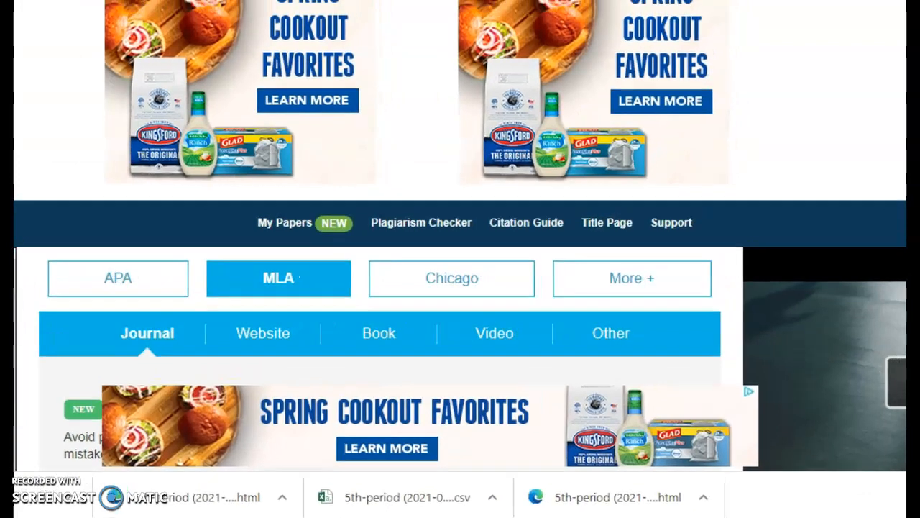
{"action": "key", "text": "ctrl+Tab"}
{"action": "left_click_drag", "start_coordinate": [252, 265], "coordinate": [414, 265]}
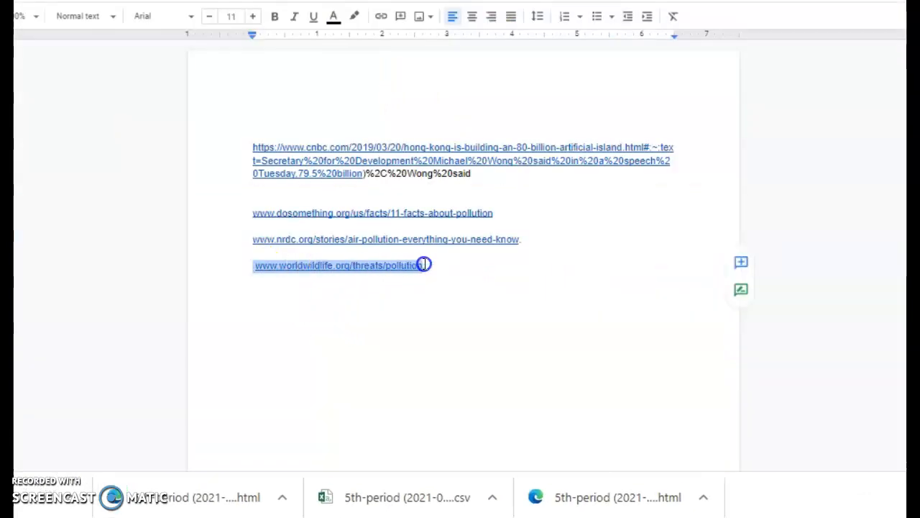
{"action": "right_click", "coordinate": [393, 263]}
{"action": "left_click", "coordinate": [450, 103]}
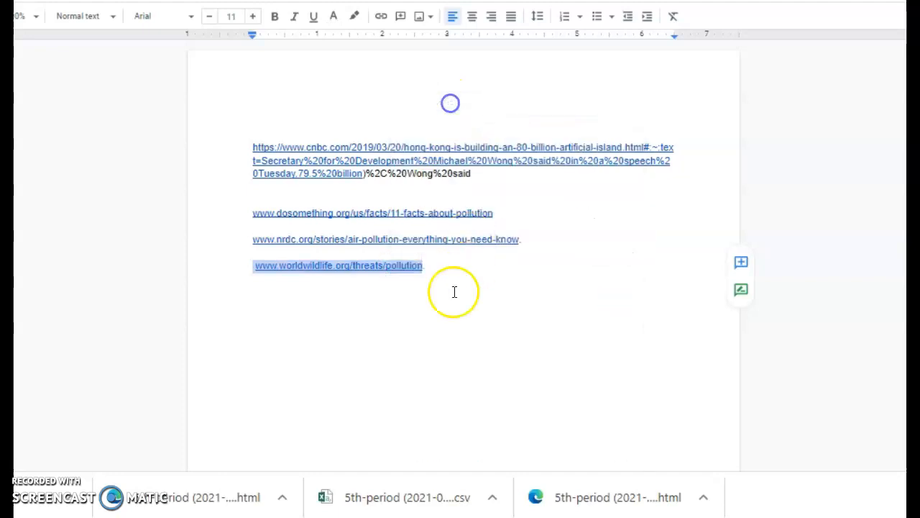
{"action": "left_click", "coordinate": [432, 265]}
{"action": "left_click", "coordinate": [459, 271]}
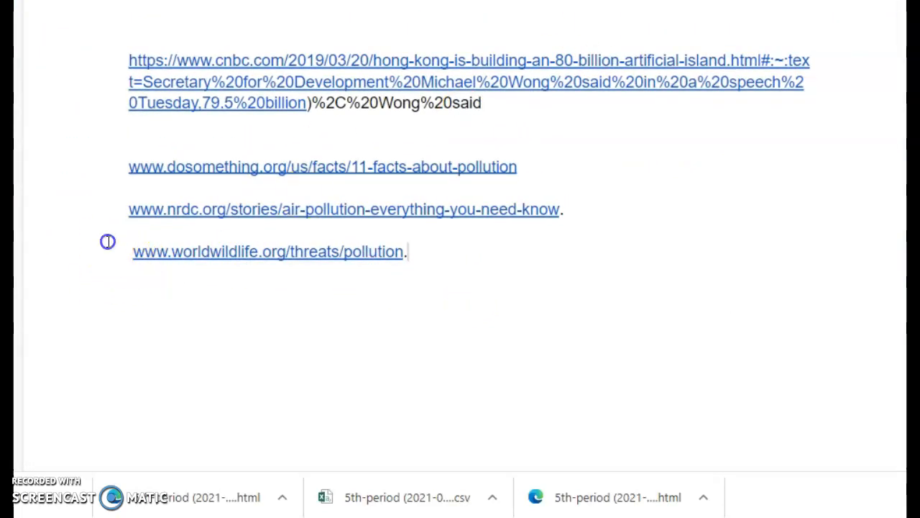
{"action": "left_click", "coordinate": [118, 257]}
{"action": "key", "text": "Delete"}
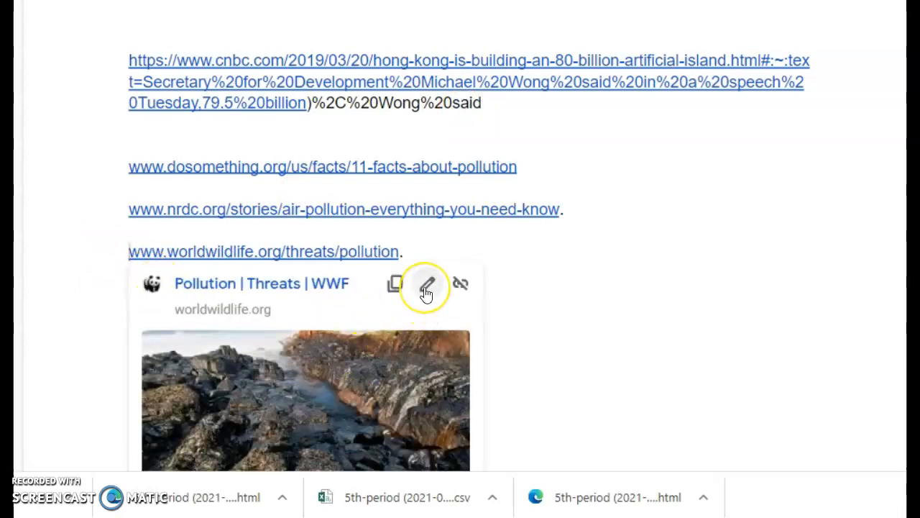
{"action": "left_click", "coordinate": [396, 286]}
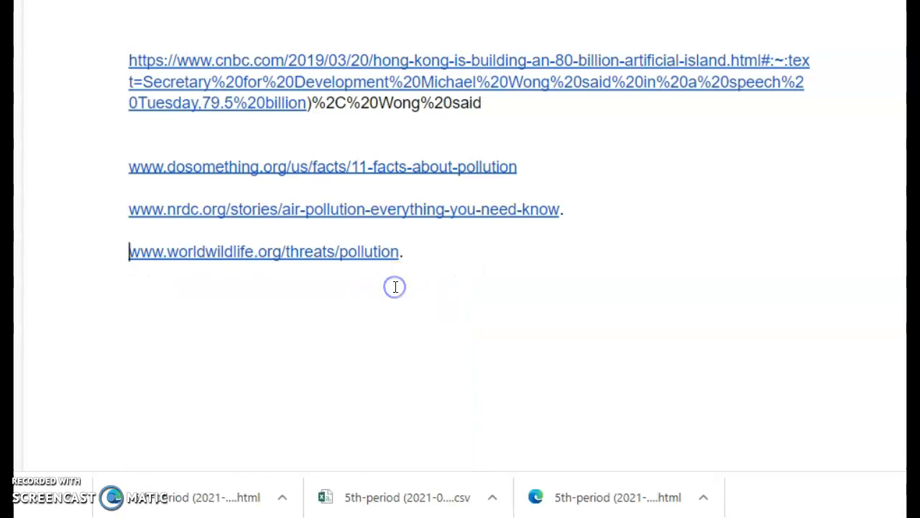
Step: Switch to the BibMe citation site and choose Website as the source type for an MLA citation
{"action": "key", "text": "ctrl+Tab"}
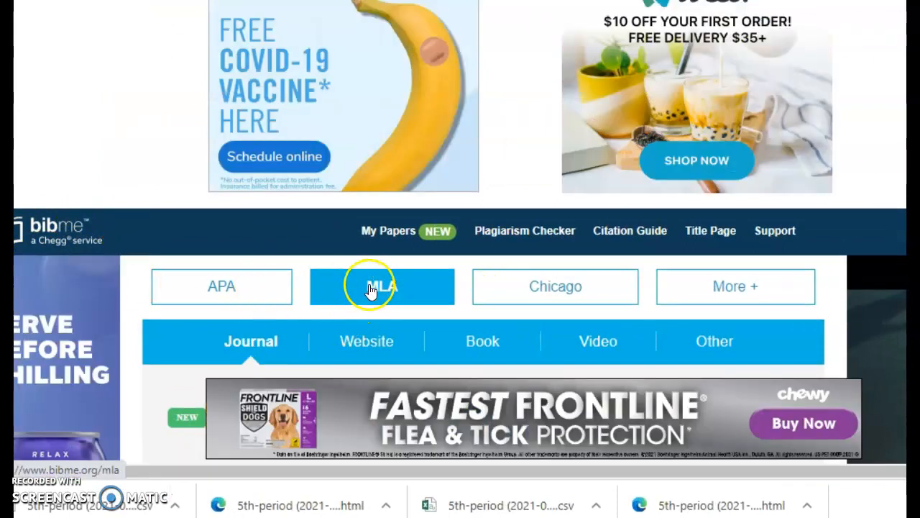
{"action": "left_click", "coordinate": [369, 344]}
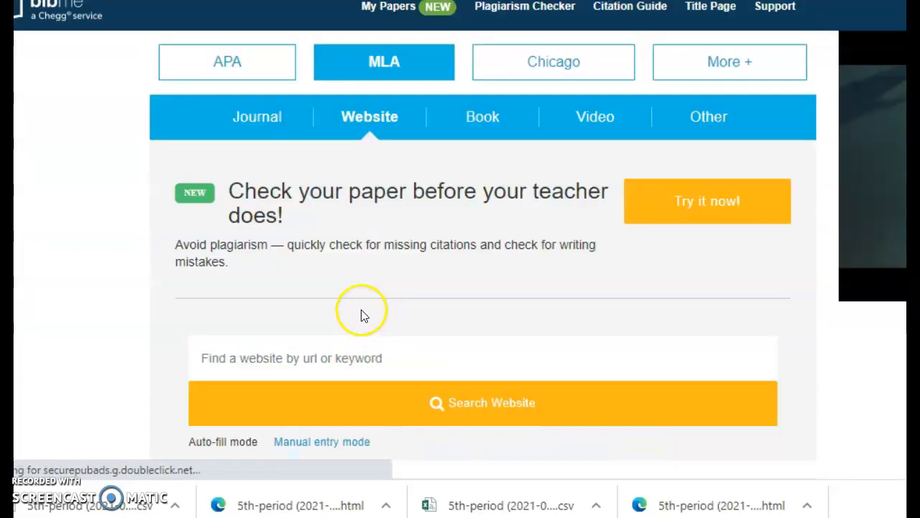
{"action": "scroll", "coordinate": [322, 280], "scroll_direction": "down", "scroll_amount": 4}
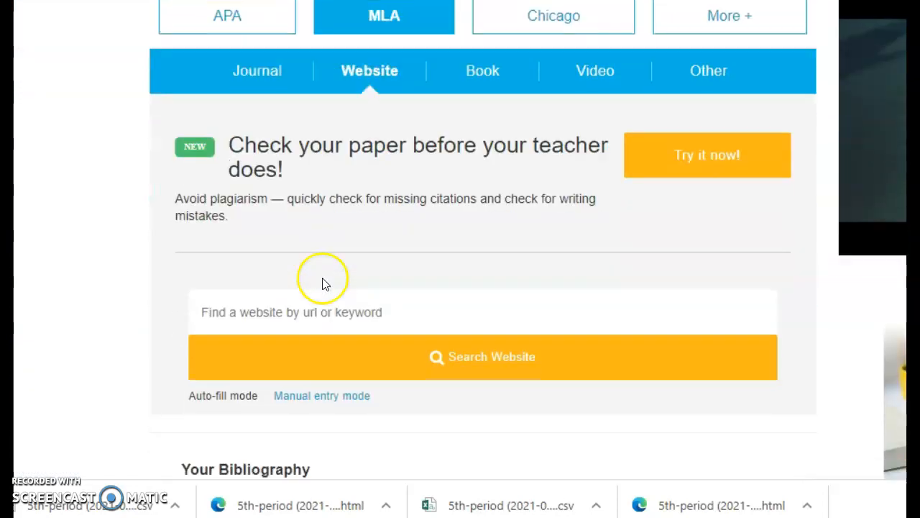
{"action": "left_click", "coordinate": [249, 313]}
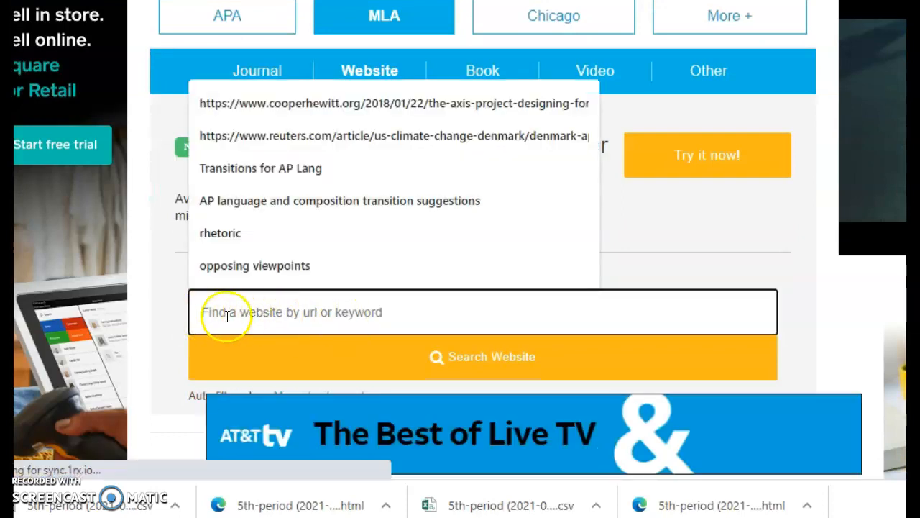
{"action": "right_click", "coordinate": [220, 315]}
{"action": "left_click", "coordinate": [266, 172]}
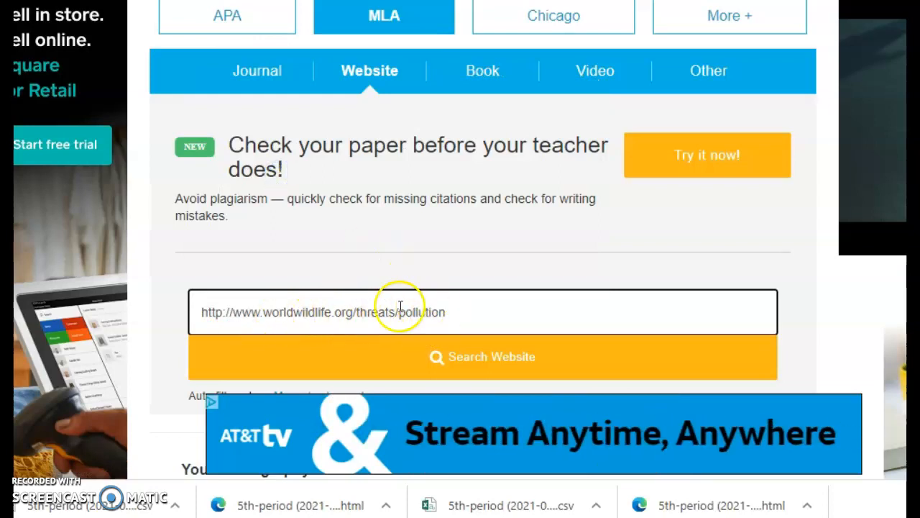
{"action": "left_click", "coordinate": [473, 356]}
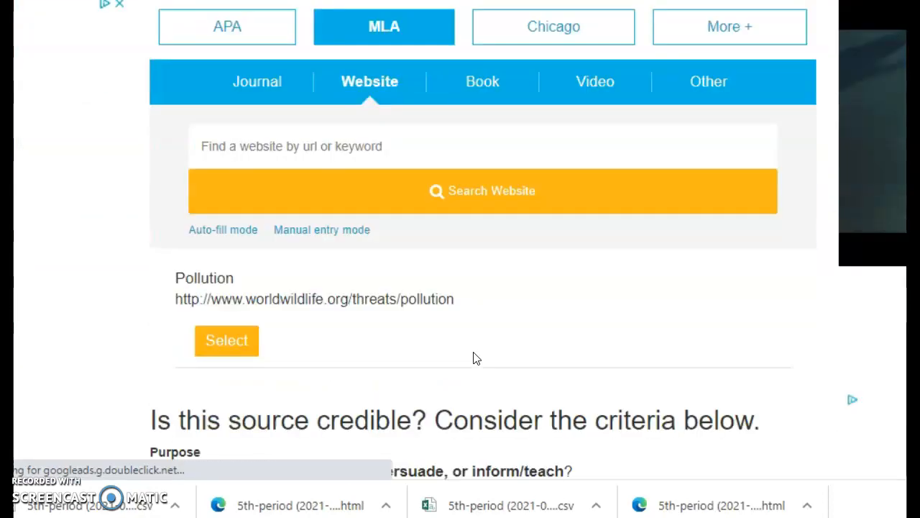
{"action": "scroll", "coordinate": [301, 324], "scroll_direction": "down", "scroll_amount": 3}
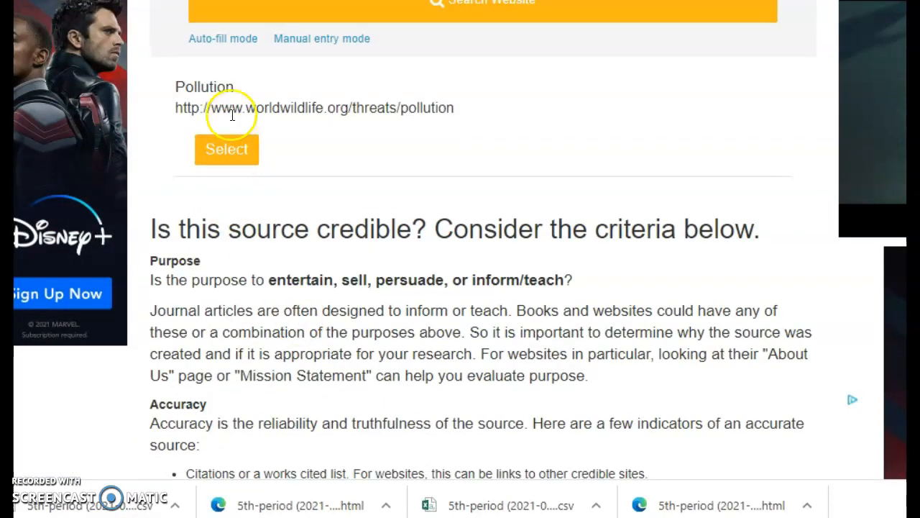
{"action": "left_click", "coordinate": [227, 149]}
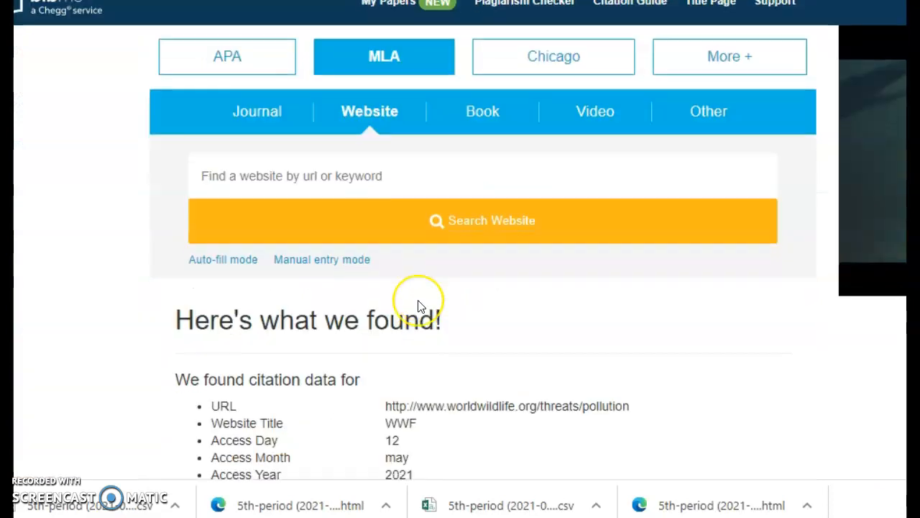
Step: Review which citation details were found for the source and which publication details are missing
{"action": "scroll", "coordinate": [421, 306], "scroll_direction": "down", "scroll_amount": 1}
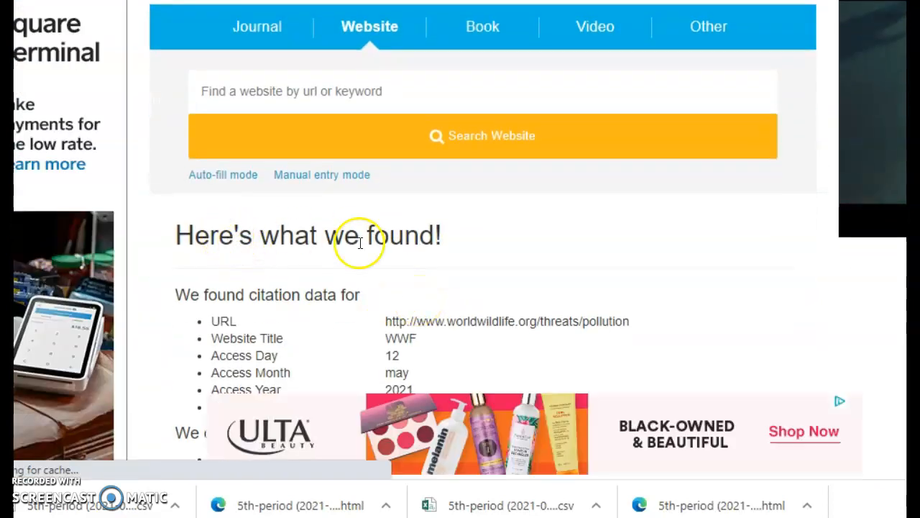
{"action": "scroll", "coordinate": [350, 247], "scroll_direction": "down", "scroll_amount": 3}
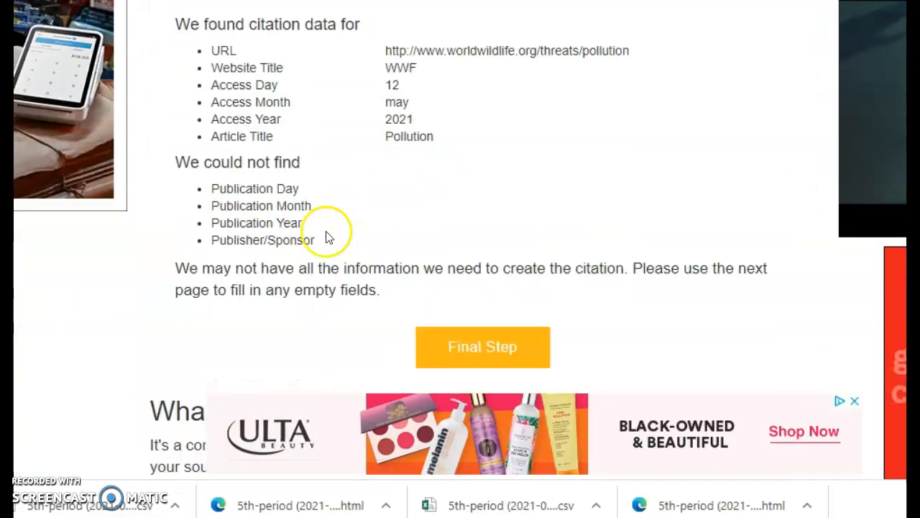
{"action": "scroll", "coordinate": [320, 212], "scroll_direction": "down", "scroll_amount": 1}
{"action": "scroll", "coordinate": [318, 201], "scroll_direction": "up", "scroll_amount": 1}
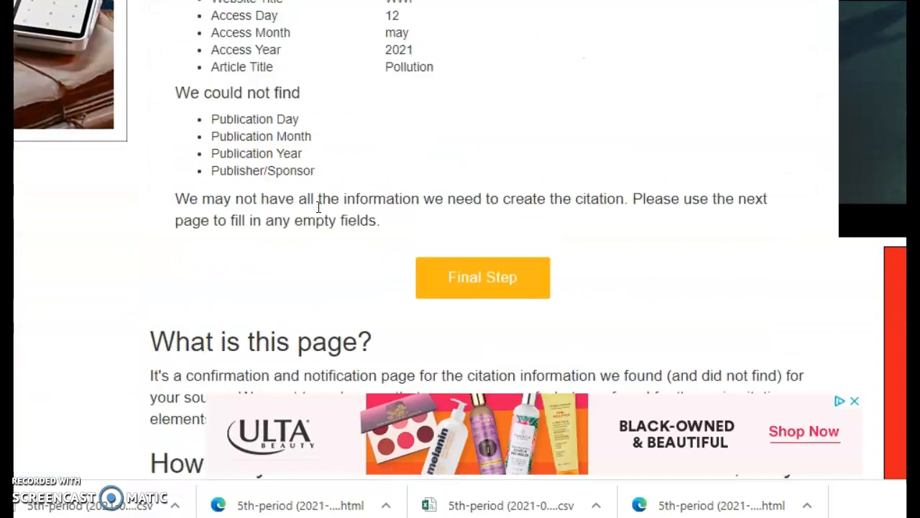
{"action": "left_click_drag", "start_coordinate": [212, 188], "coordinate": [330, 245]}
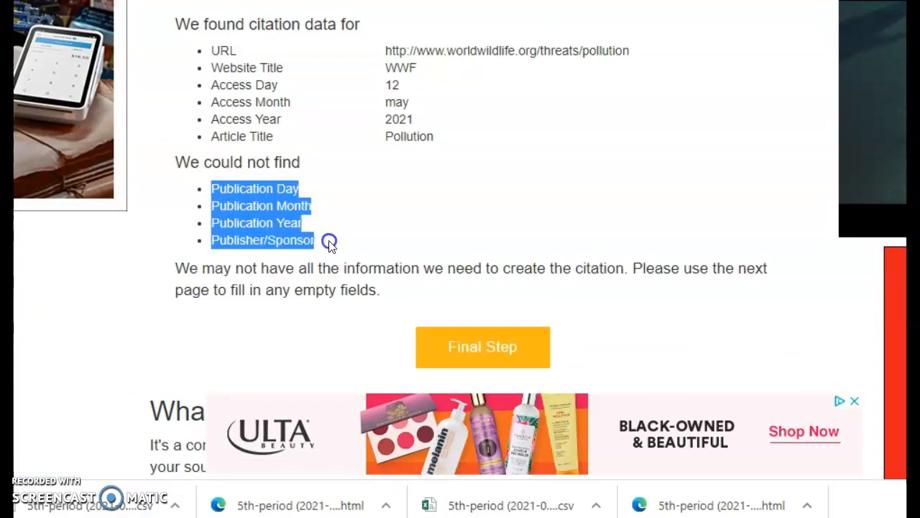
{"action": "left_click", "coordinate": [242, 201]}
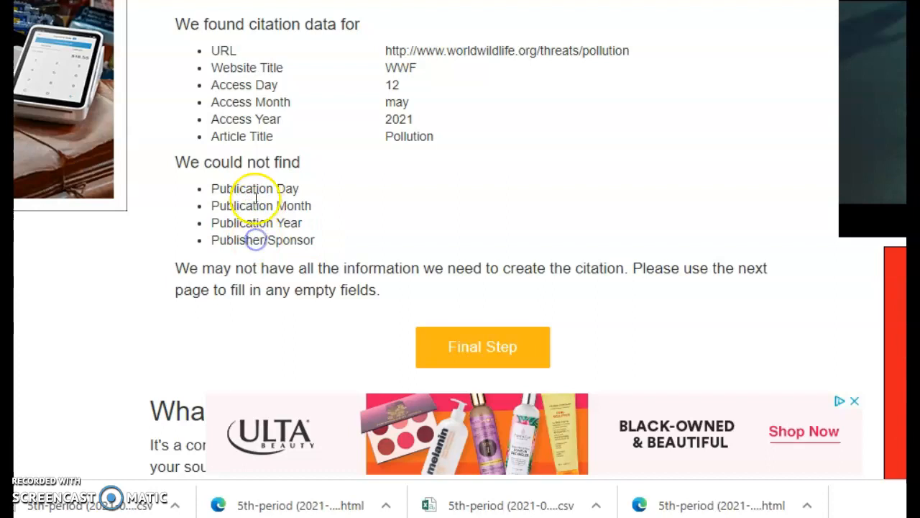
{"action": "left_click_drag", "start_coordinate": [277, 208], "coordinate": [329, 208]}
{"action": "left_click_drag", "start_coordinate": [238, 223], "coordinate": [302, 224]}
Step: Continue to the final step of the website citation
{"action": "scroll", "coordinate": [386, 245], "scroll_direction": "down", "scroll_amount": 4}
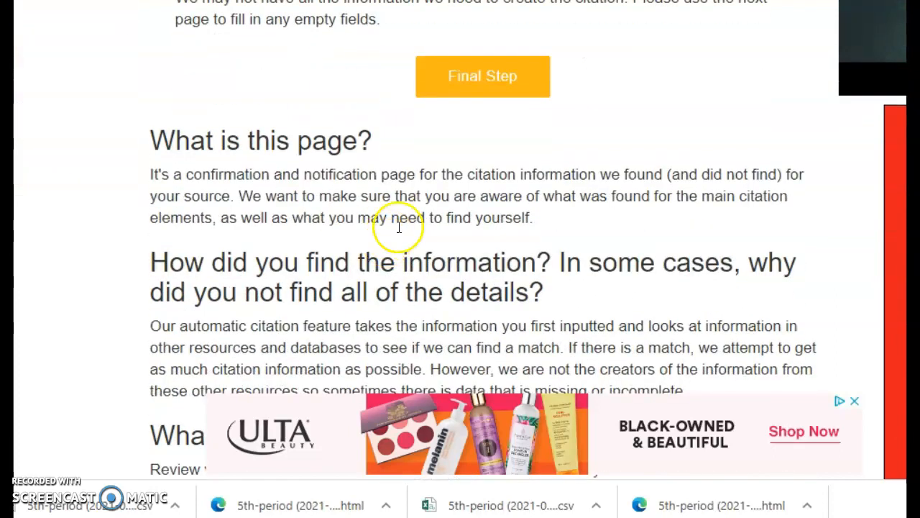
{"action": "scroll", "coordinate": [399, 227], "scroll_direction": "up", "scroll_amount": 3}
{"action": "left_click", "coordinate": [483, 256]}
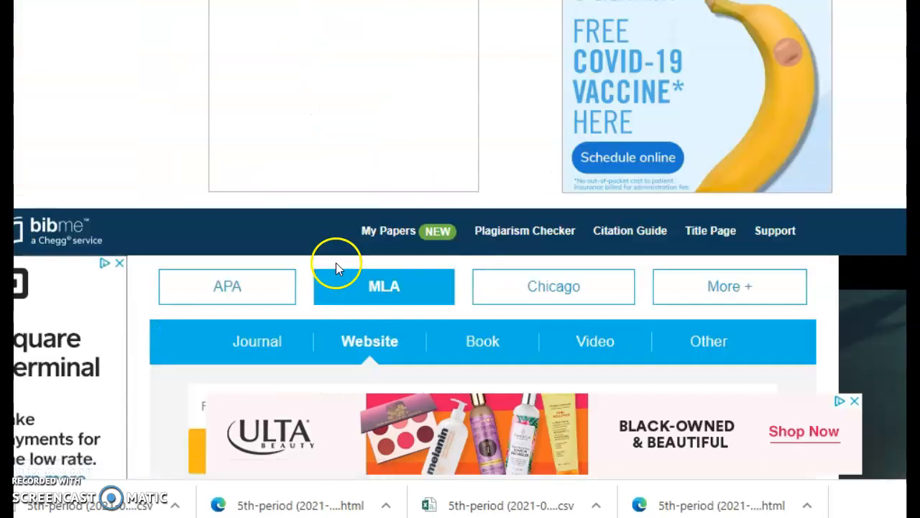
Step: Check the prefilled website citation fields and create the MLA citation with the author and publication date left blank
{"action": "scroll", "coordinate": [334, 252], "scroll_direction": "down", "scroll_amount": 6}
{"action": "scroll", "coordinate": [333, 243], "scroll_direction": "up", "scroll_amount": 3}
{"action": "scroll", "coordinate": [381, 271], "scroll_direction": "down", "scroll_amount": 5}
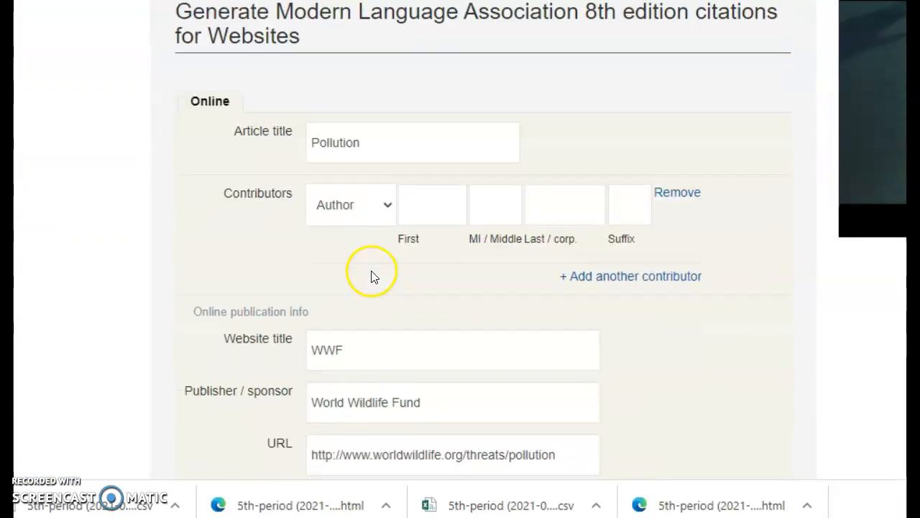
{"action": "scroll", "coordinate": [370, 267], "scroll_direction": "down", "scroll_amount": 2}
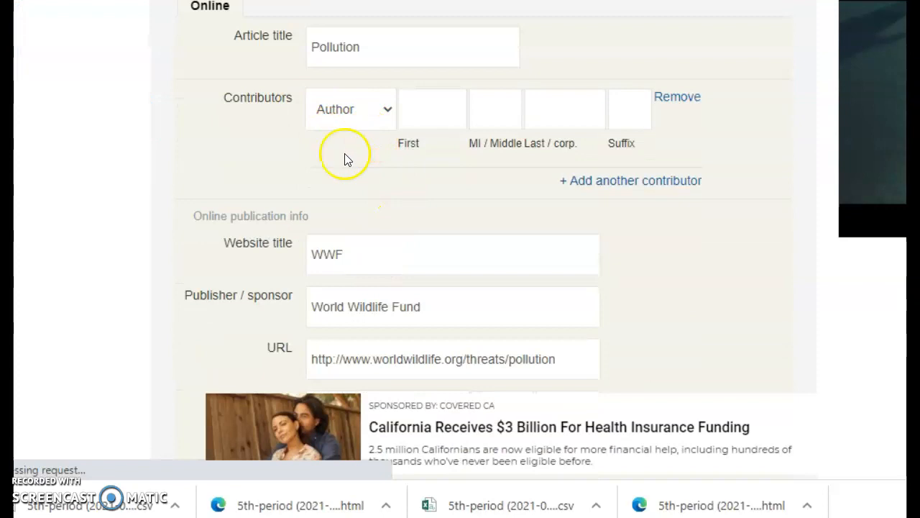
{"action": "scroll", "coordinate": [407, 345], "scroll_direction": "down", "scroll_amount": 3}
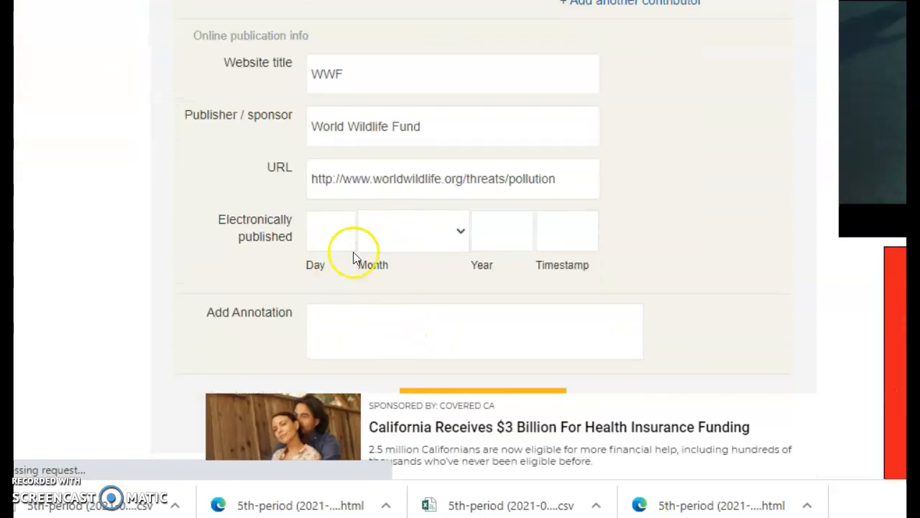
{"action": "scroll", "coordinate": [403, 308], "scroll_direction": "down", "scroll_amount": 5}
{"action": "scroll", "coordinate": [447, 243], "scroll_direction": "up", "scroll_amount": 3}
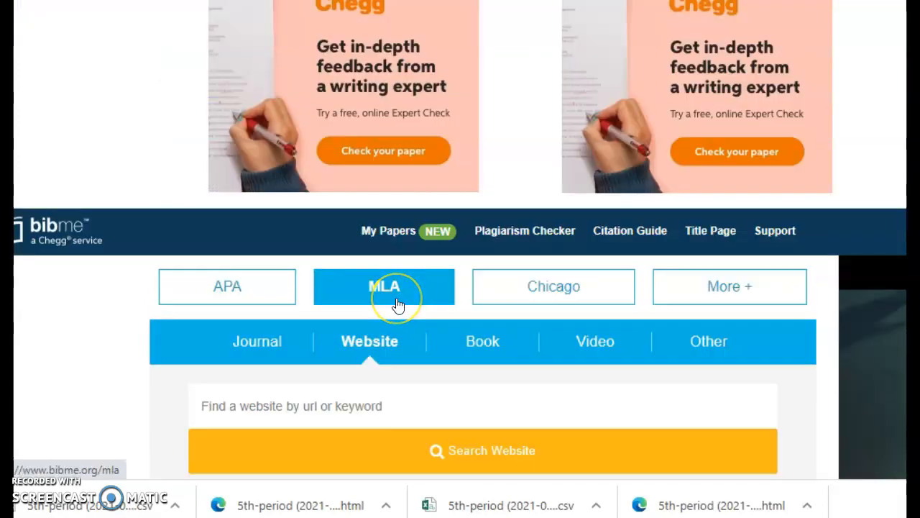
Step: Copy the generated "Pollution." WWF citation from the bibliography
{"action": "scroll", "coordinate": [398, 306], "scroll_direction": "down", "scroll_amount": 6}
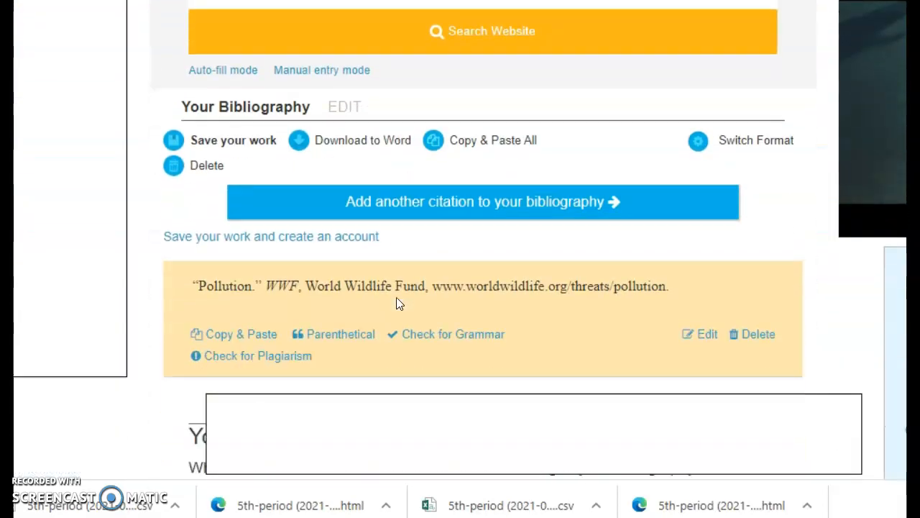
{"action": "left_click_drag", "start_coordinate": [196, 254], "coordinate": [694, 256]}
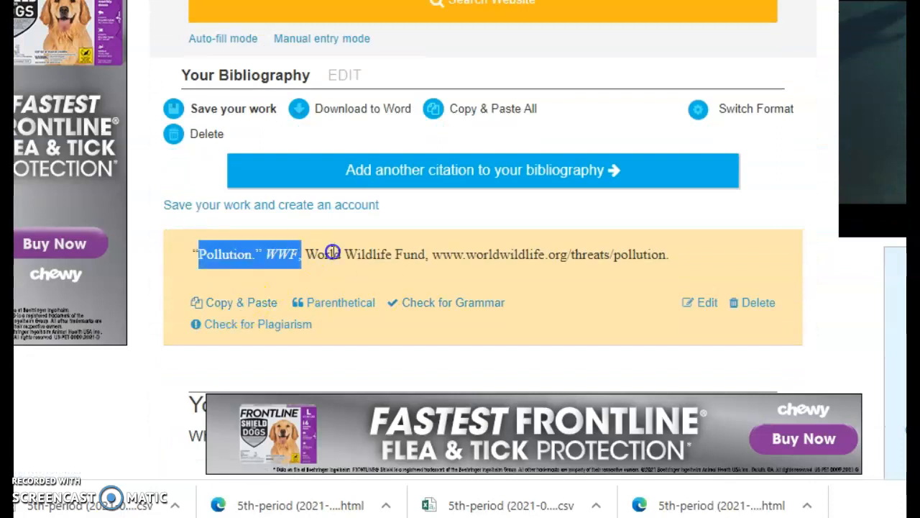
{"action": "left_click", "coordinate": [244, 303]}
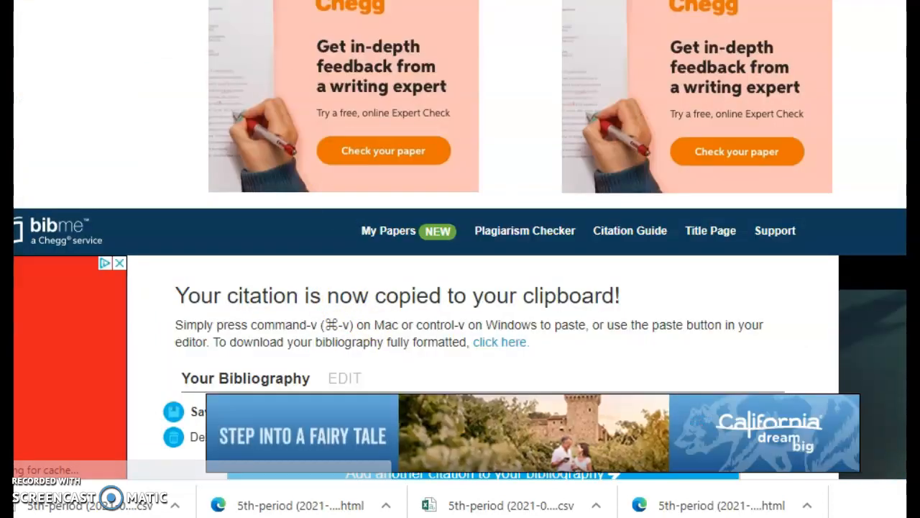
Step: Switch to the Google Docs document and paste the "Pollution." WWF citation a few lines below the worldwildlife.org link
{"action": "left_click", "coordinate": [521, 0]}
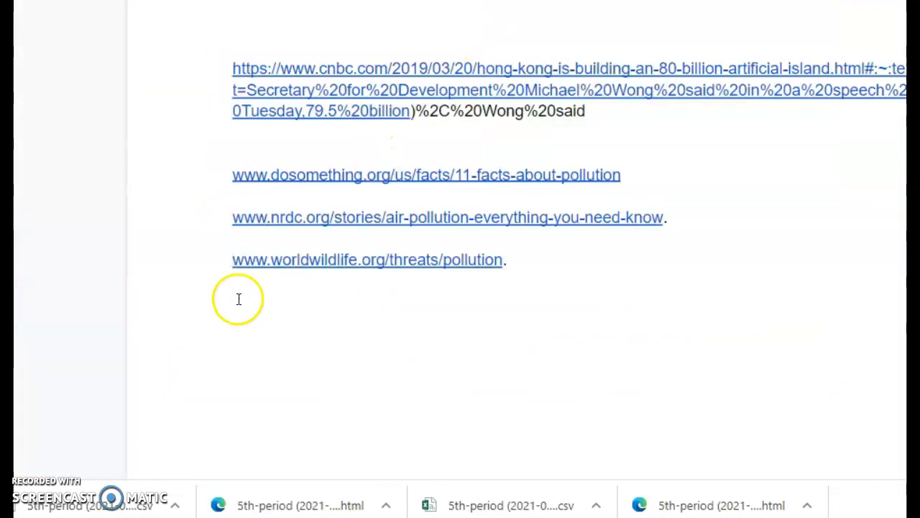
{"action": "key", "text": "Return"}
{"action": "key", "text": "Return"}
{"action": "key", "text": "Return"}
{"action": "key", "text": "Return"}
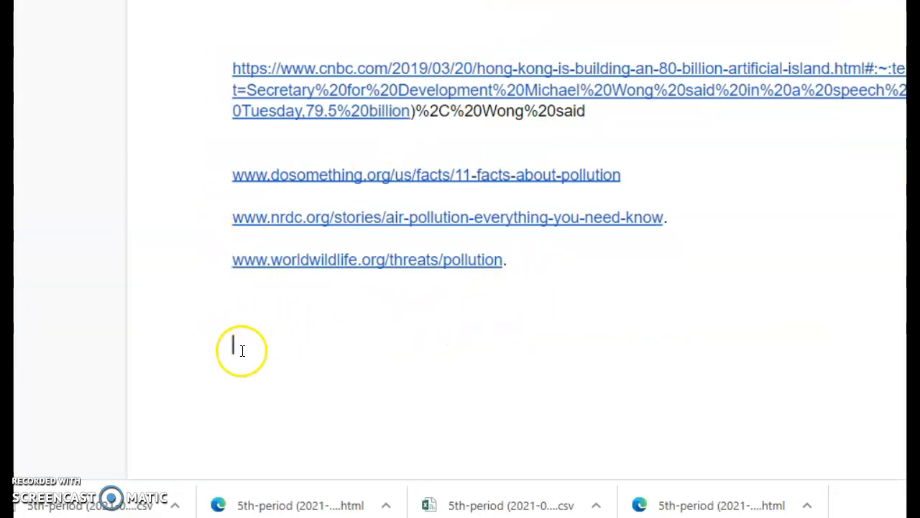
{"action": "right_click", "coordinate": [241, 349]}
{"action": "left_click", "coordinate": [320, 61]}
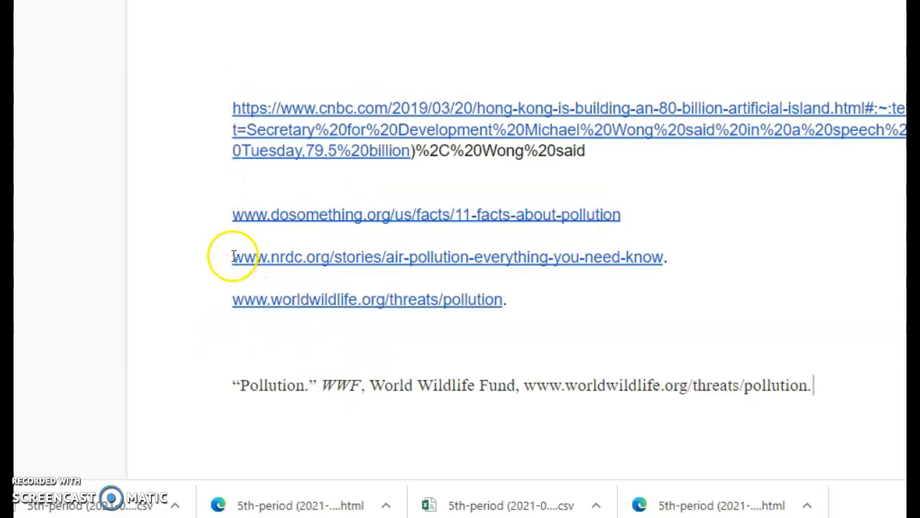
{"action": "left_click_drag", "start_coordinate": [233, 257], "coordinate": [647, 259]}
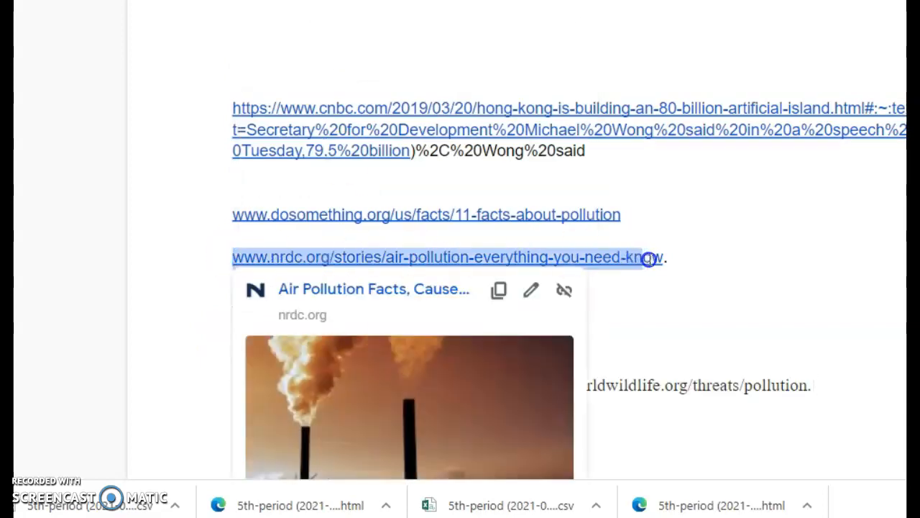
{"action": "right_click", "coordinate": [644, 259]}
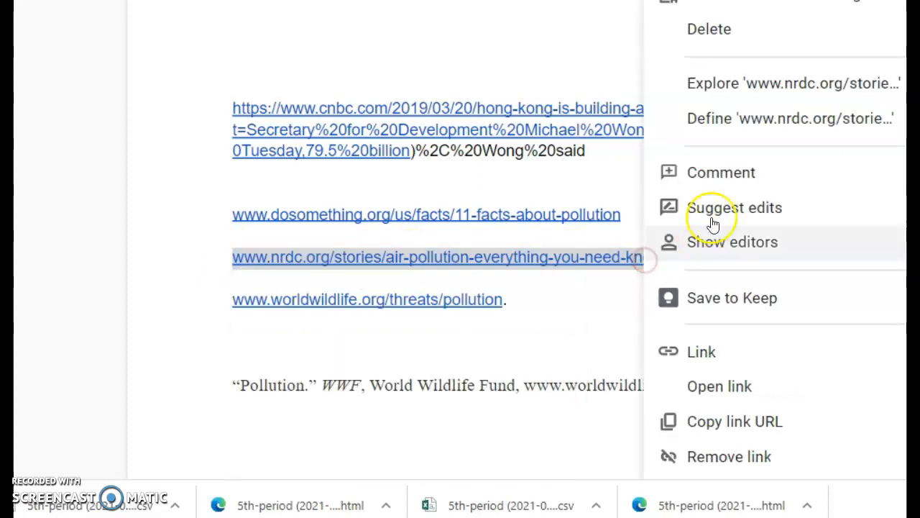
{"action": "left_click", "coordinate": [737, 88]}
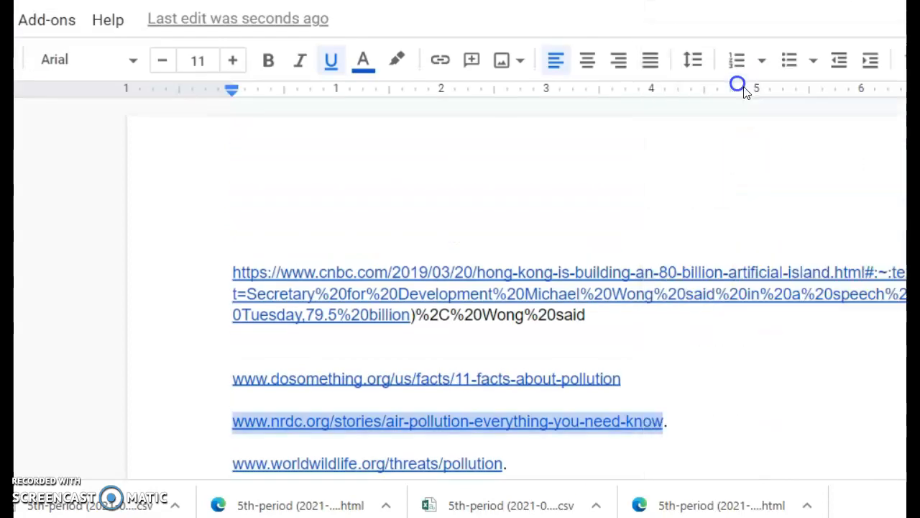
{"action": "left_click", "coordinate": [460, 2]}
{"action": "right_click", "coordinate": [219, 273]}
{"action": "left_click", "coordinate": [265, 128]}
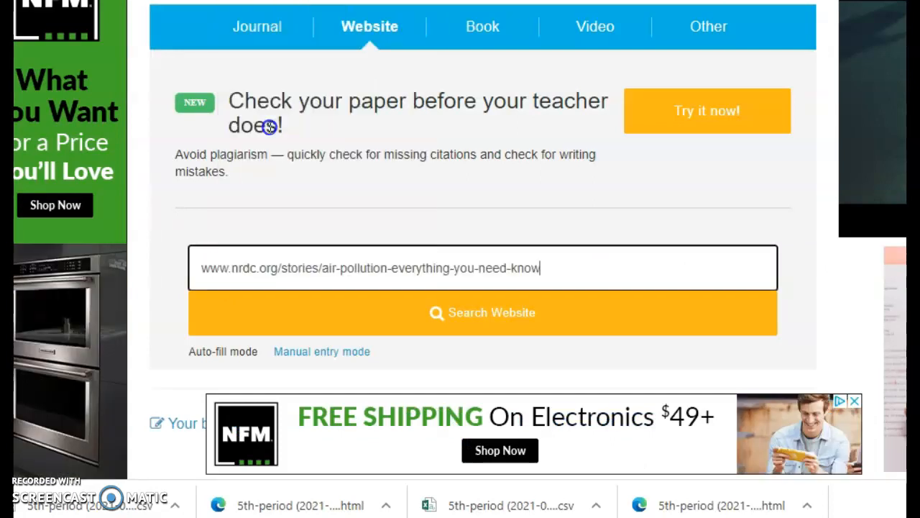
{"action": "left_click", "coordinate": [482, 312]}
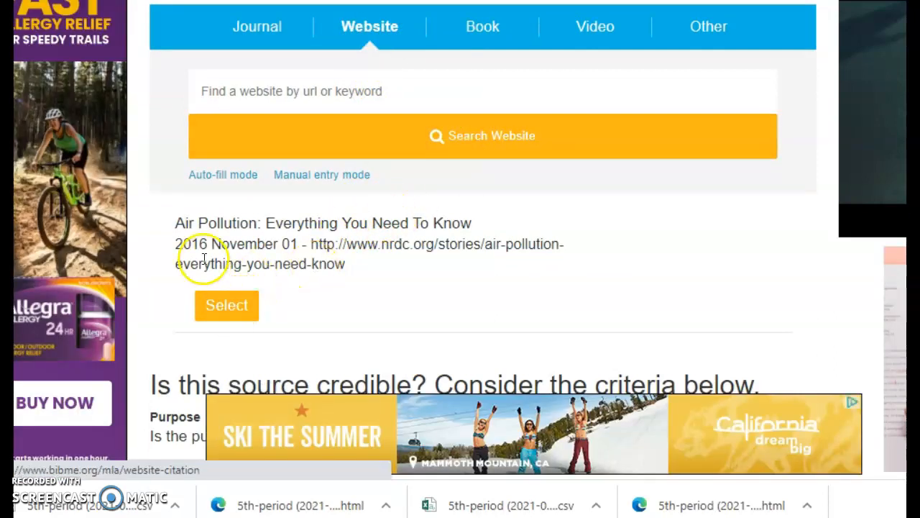
Step: Select the "Air Pollution: Everything You Need To Know" result and continue to the final step after checking its found and missing details
{"action": "left_click_drag", "start_coordinate": [180, 224], "coordinate": [415, 274]}
{"action": "left_click", "coordinate": [220, 304]}
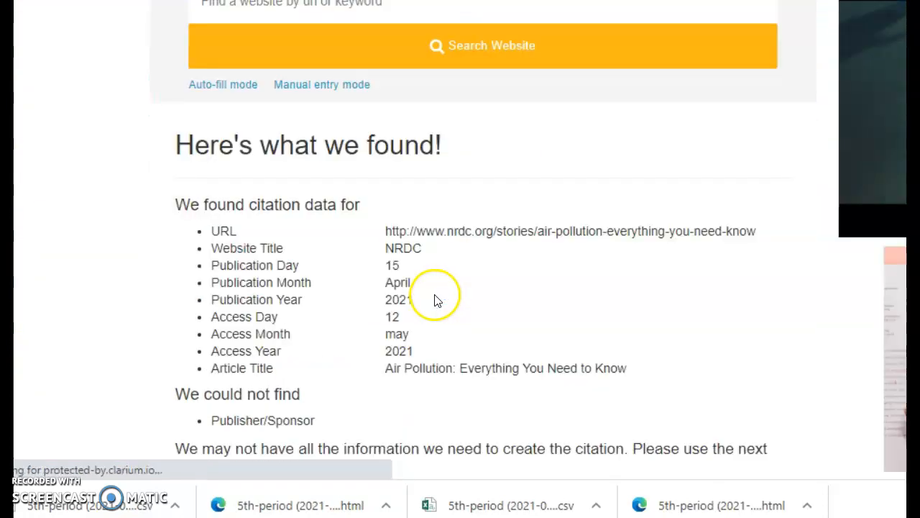
{"action": "scroll", "coordinate": [338, 262], "scroll_direction": "down", "scroll_amount": 3}
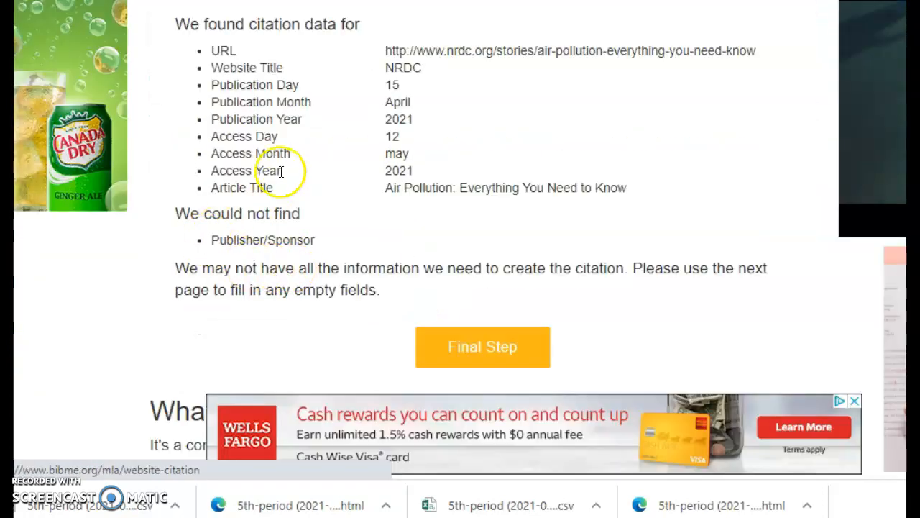
{"action": "left_click_drag", "start_coordinate": [213, 96], "coordinate": [315, 159]}
{"action": "left_click_drag", "start_coordinate": [210, 235], "coordinate": [363, 249]}
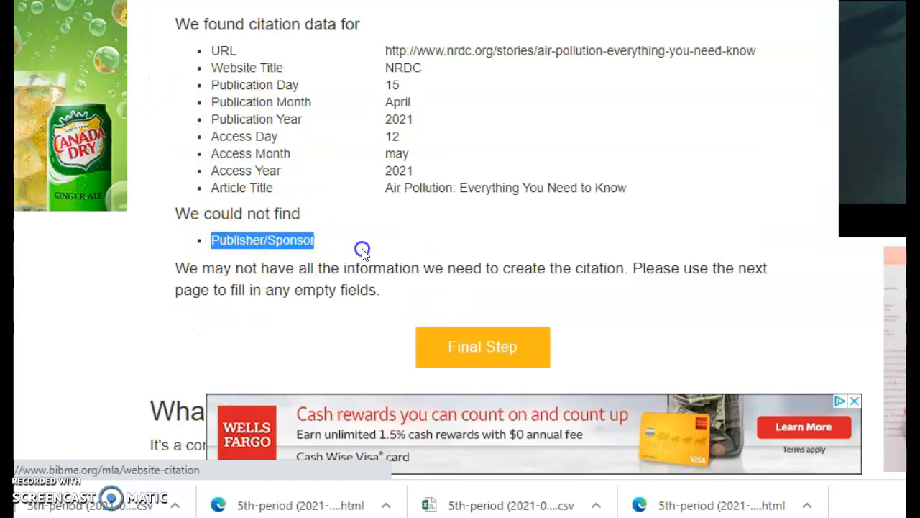
{"action": "left_click", "coordinate": [483, 347]}
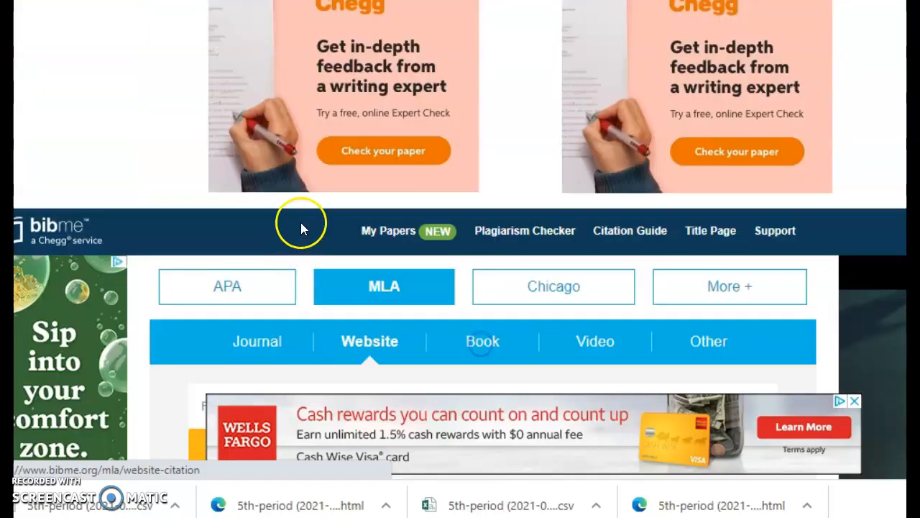
Step: Check the prefilled NRDC fields and create the MLA citation, choosing the free sponsored message option
{"action": "scroll", "coordinate": [298, 275], "scroll_direction": "down", "scroll_amount": 4}
{"action": "scroll", "coordinate": [299, 273], "scroll_direction": "down", "scroll_amount": 3}
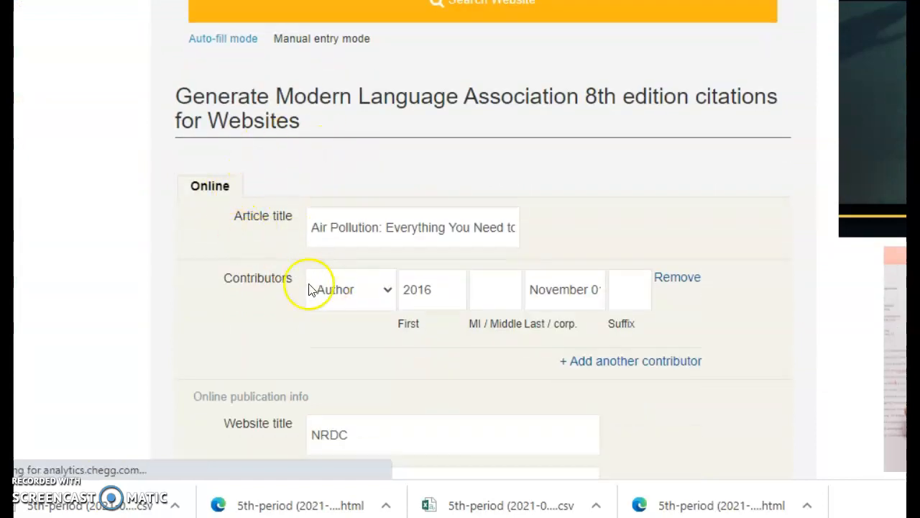
{"action": "scroll", "coordinate": [263, 218], "scroll_direction": "down", "scroll_amount": 1}
{"action": "scroll", "coordinate": [169, 149], "scroll_direction": "up", "scroll_amount": 2}
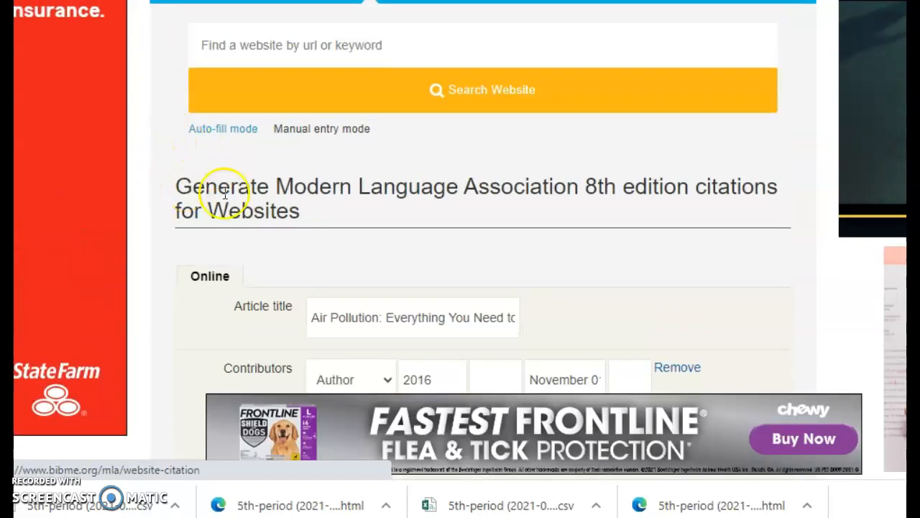
{"action": "scroll", "coordinate": [298, 223], "scroll_direction": "down", "scroll_amount": 7}
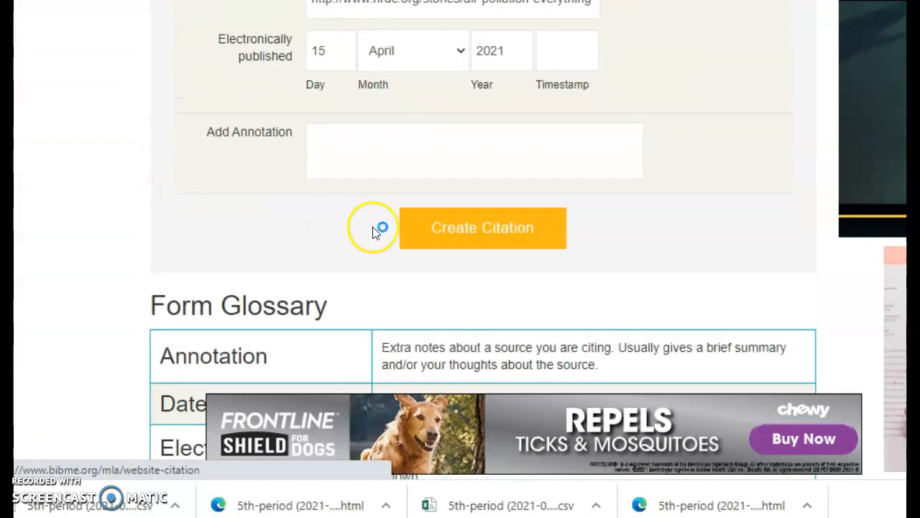
{"action": "left_click", "coordinate": [456, 232]}
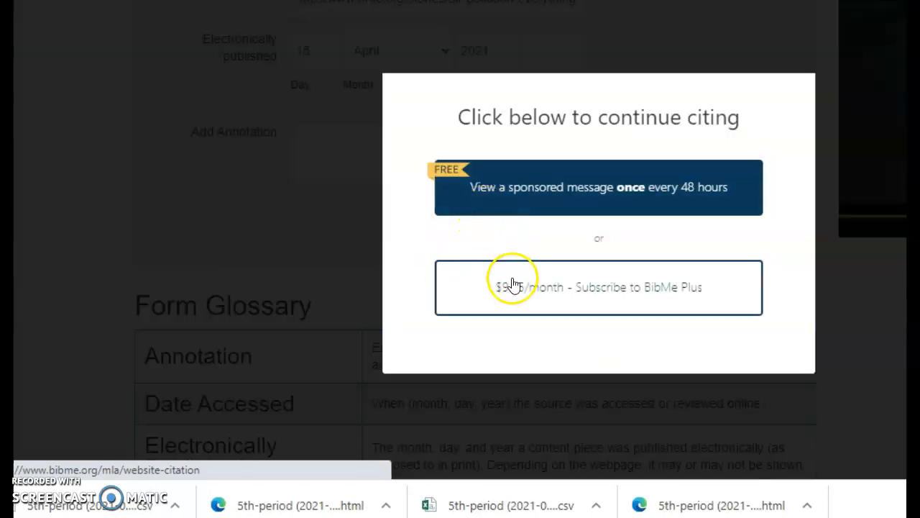
{"action": "left_click", "coordinate": [540, 192]}
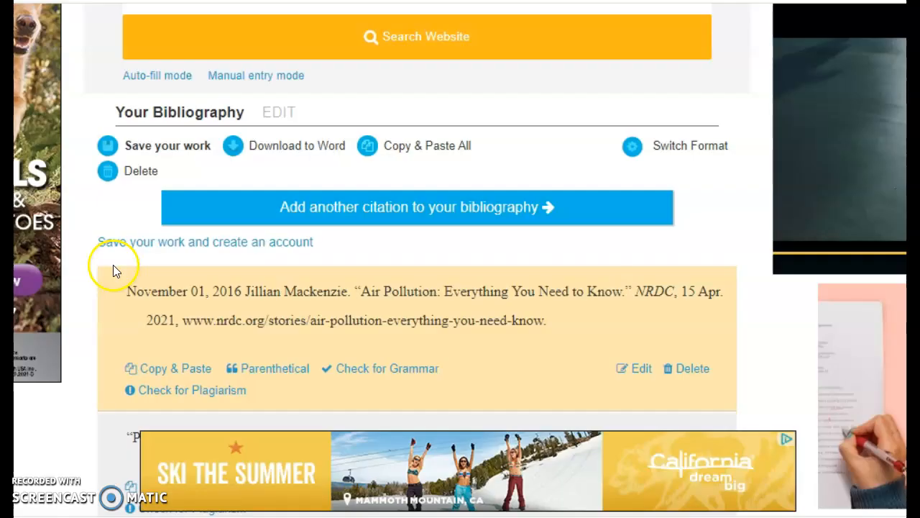
Step: Copy the NRDC air pollution citation from the bibliography and paste it on the line below the WWF citation in Google Docs
{"action": "scroll", "coordinate": [115, 264], "scroll_direction": "down", "scroll_amount": 2}
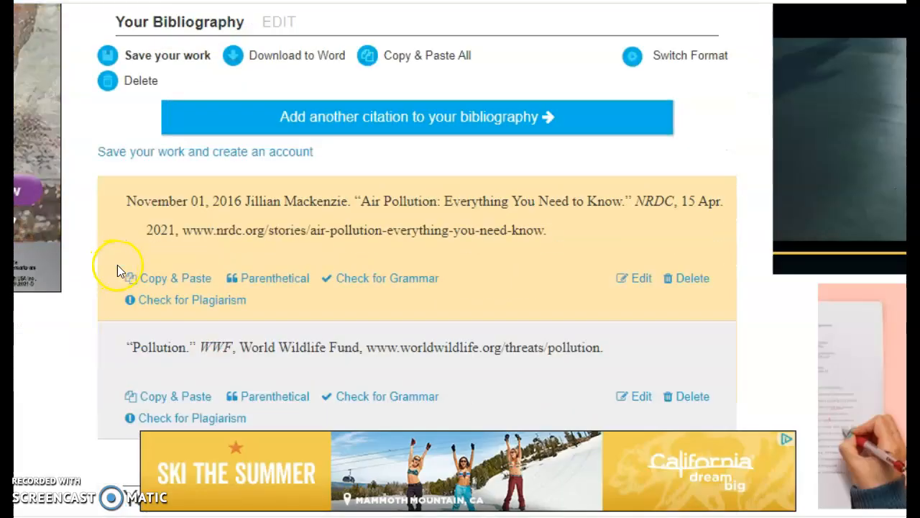
{"action": "left_click", "coordinate": [178, 286]}
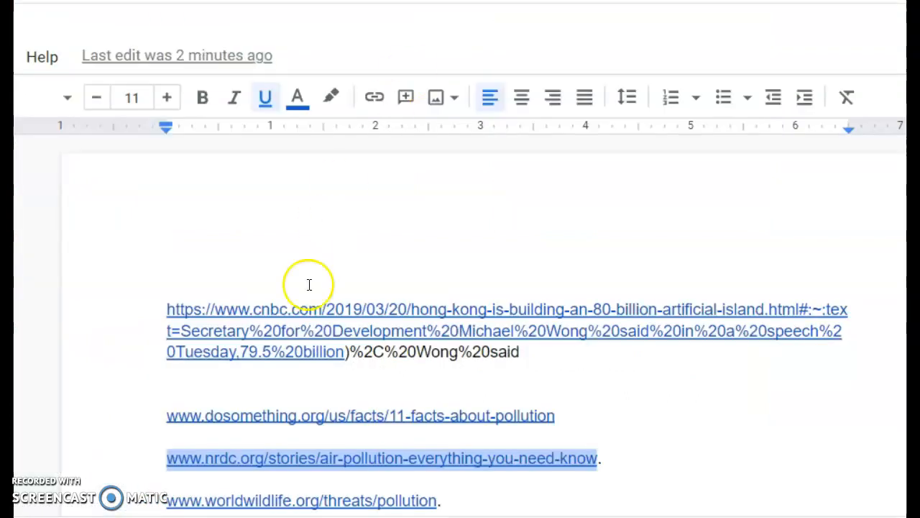
{"action": "scroll", "coordinate": [309, 287], "scroll_direction": "down", "scroll_amount": 5}
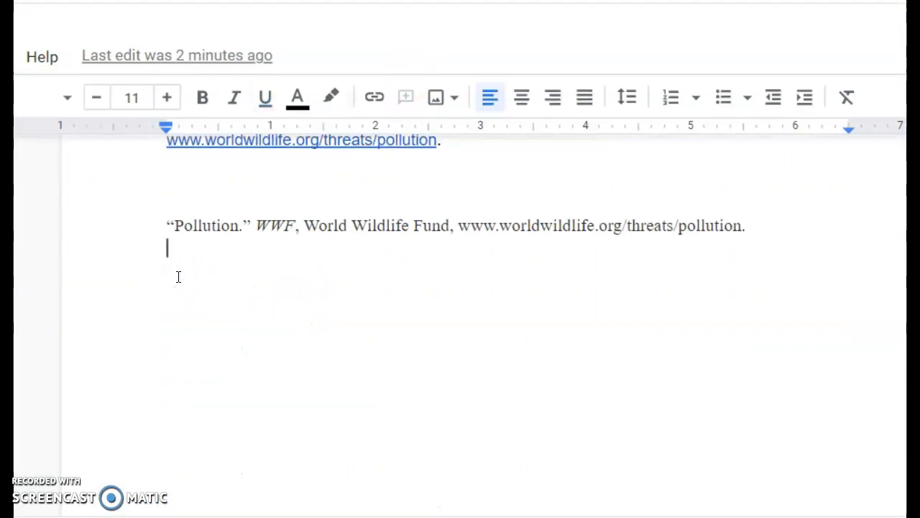
{"action": "right_click", "coordinate": [177, 280]}
{"action": "left_click", "coordinate": [247, 384]}
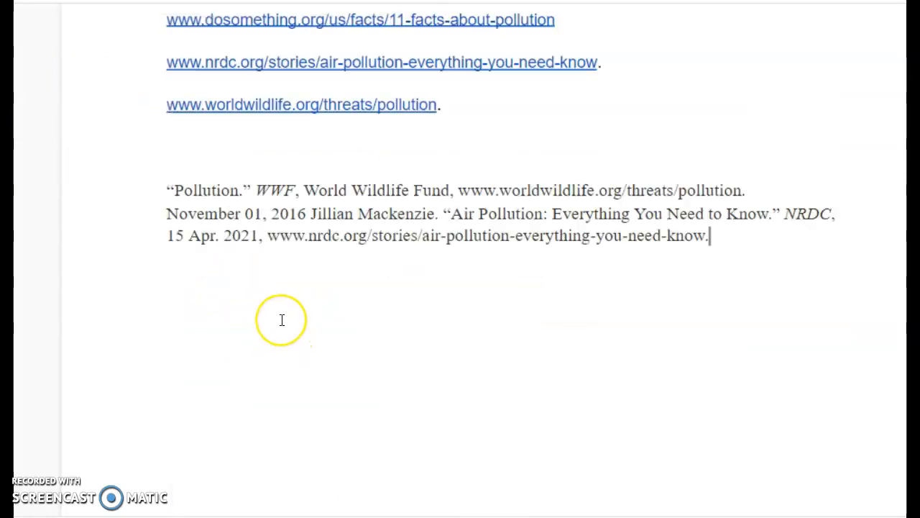
{"action": "scroll", "coordinate": [282, 320], "scroll_direction": "up", "scroll_amount": 1}
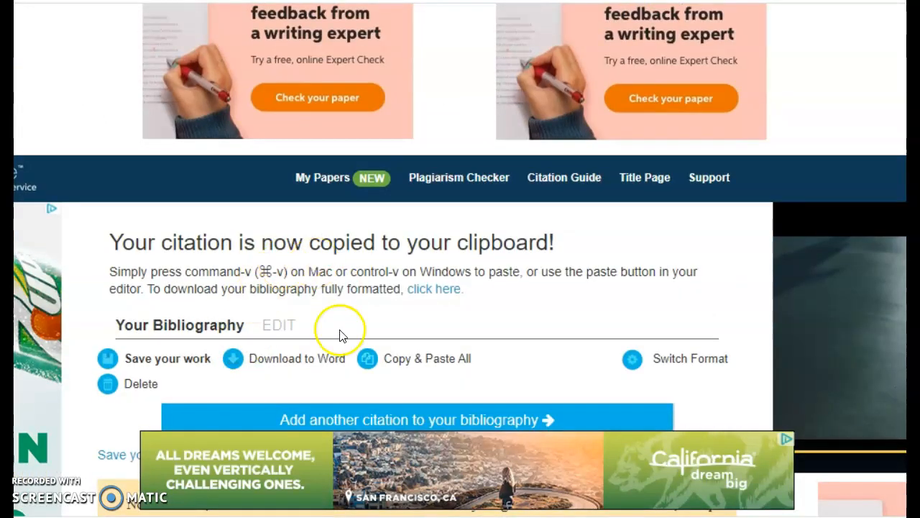
Step: Return to BibMe and start adding another citation to the bibliography
{"action": "scroll", "coordinate": [345, 333], "scroll_direction": "down", "scroll_amount": 3}
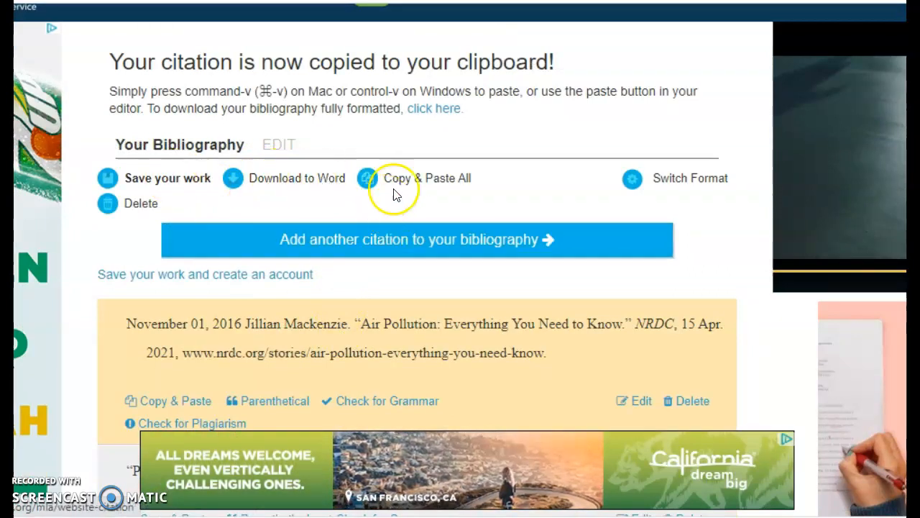
{"action": "left_click", "coordinate": [303, 234]}
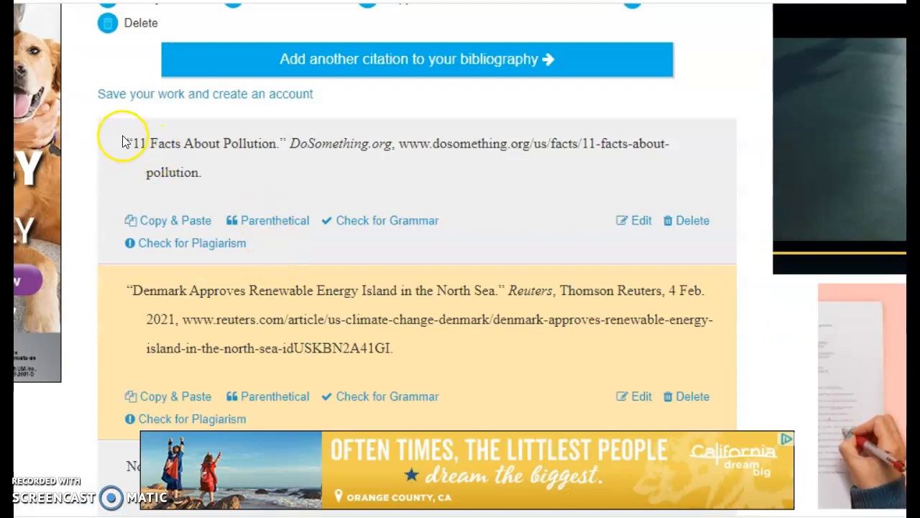
Step: Look over the citations listed in the bibliography and copy the entire bibliography at once
{"action": "scroll", "coordinate": [206, 218], "scroll_direction": "down", "scroll_amount": 3}
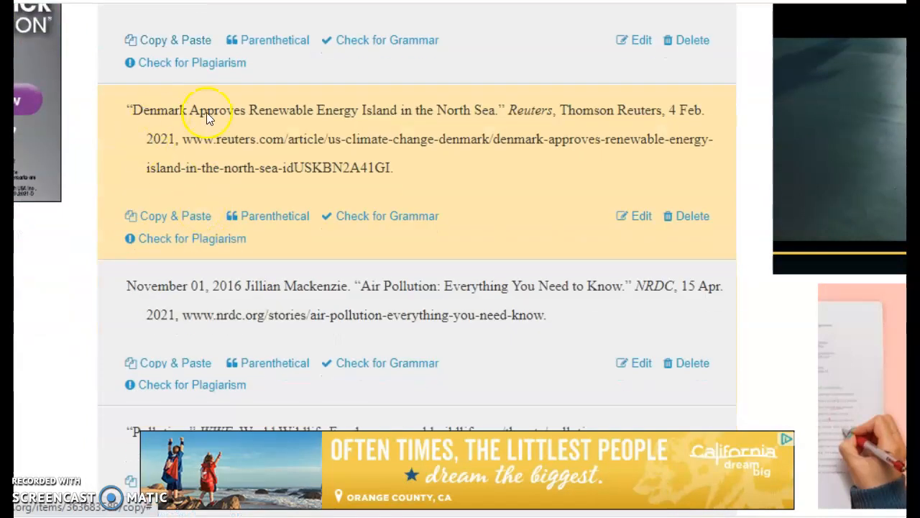
{"action": "scroll", "coordinate": [237, 307], "scroll_direction": "down", "scroll_amount": 2}
{"action": "scroll", "coordinate": [237, 280], "scroll_direction": "down", "scroll_amount": 2}
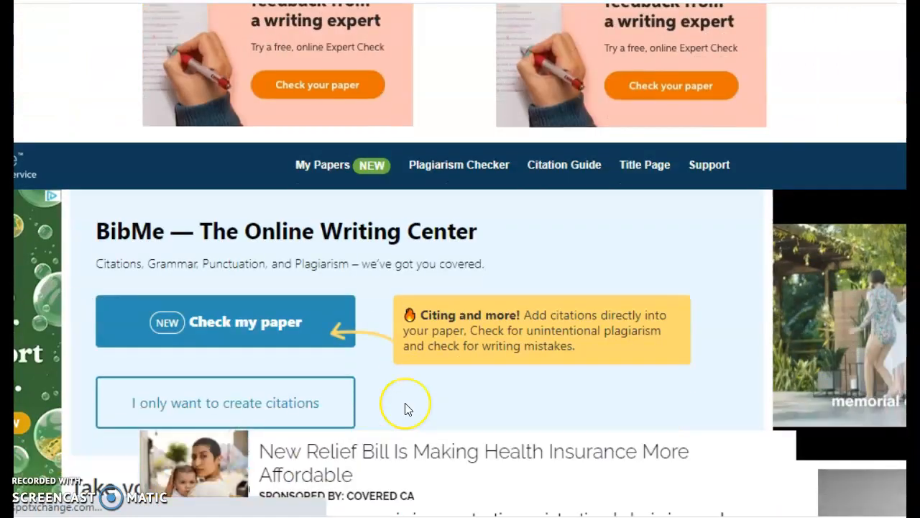
{"action": "scroll", "coordinate": [407, 408], "scroll_direction": "down", "scroll_amount": 5}
{"action": "scroll", "coordinate": [407, 408], "scroll_direction": "up", "scroll_amount": 1}
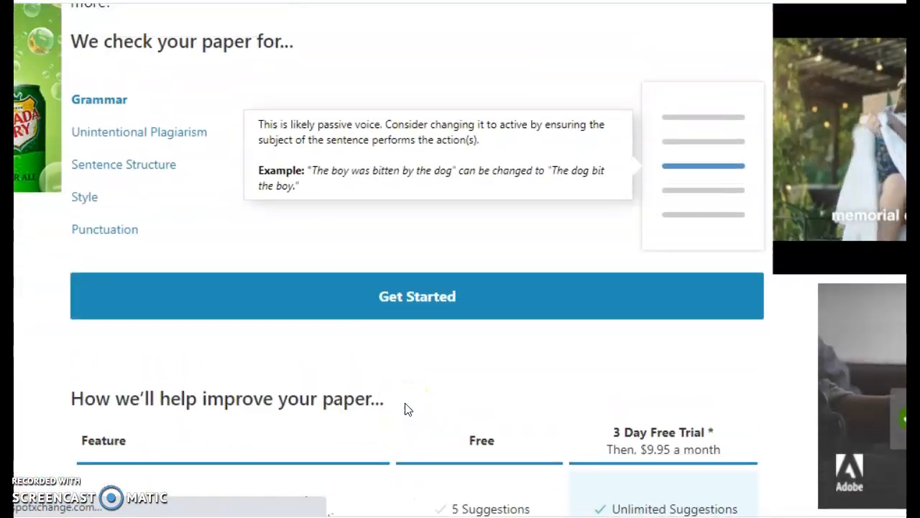
{"action": "scroll", "coordinate": [407, 407], "scroll_direction": "down", "scroll_amount": 5}
{"action": "scroll", "coordinate": [407, 408], "scroll_direction": "up", "scroll_amount": 10}
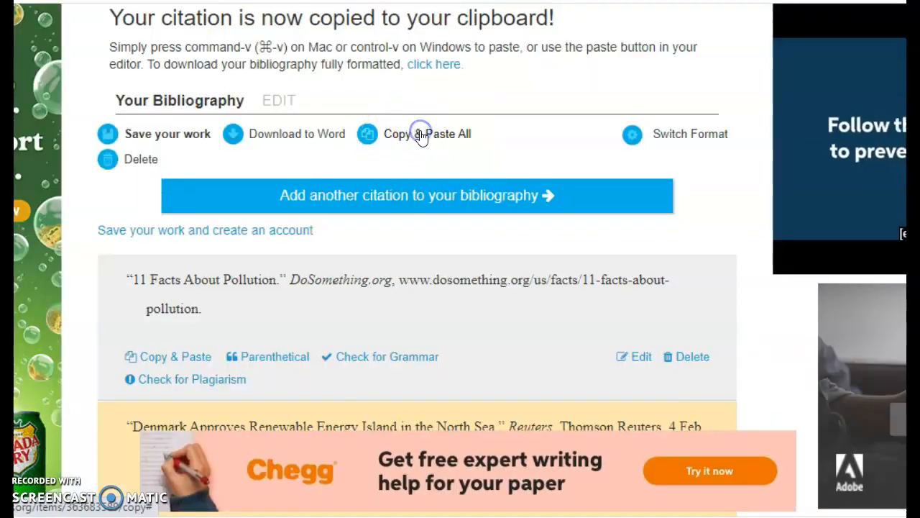
{"action": "left_click", "coordinate": [422, 136]}
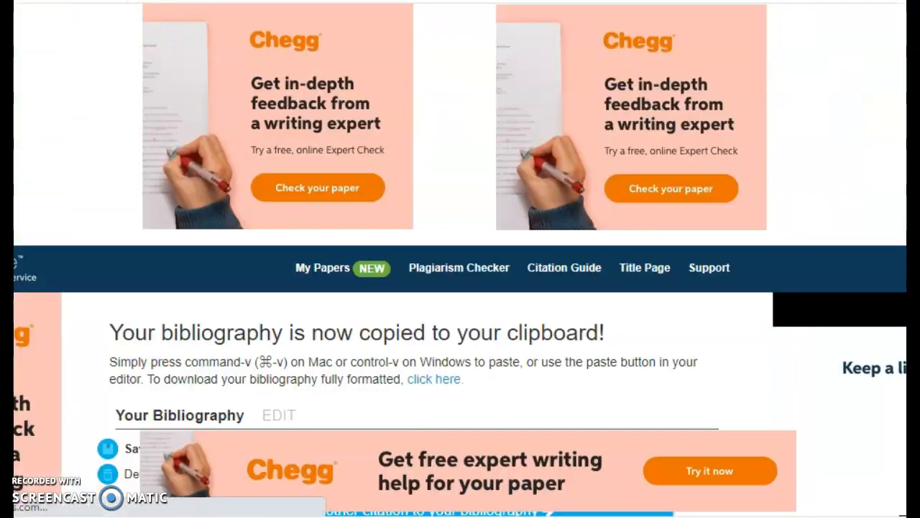
Step: Insert blank lines above the individually pasted citations in Google Docs and paste the complete bibliography below the source links
{"action": "scroll", "coordinate": [329, 311], "scroll_direction": "down", "scroll_amount": 4}
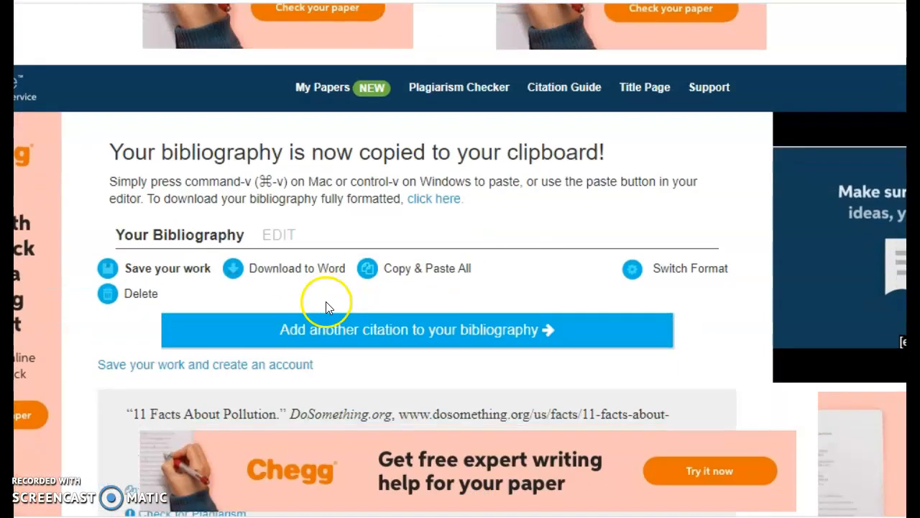
{"action": "scroll", "coordinate": [326, 297], "scroll_direction": "down", "scroll_amount": 3}
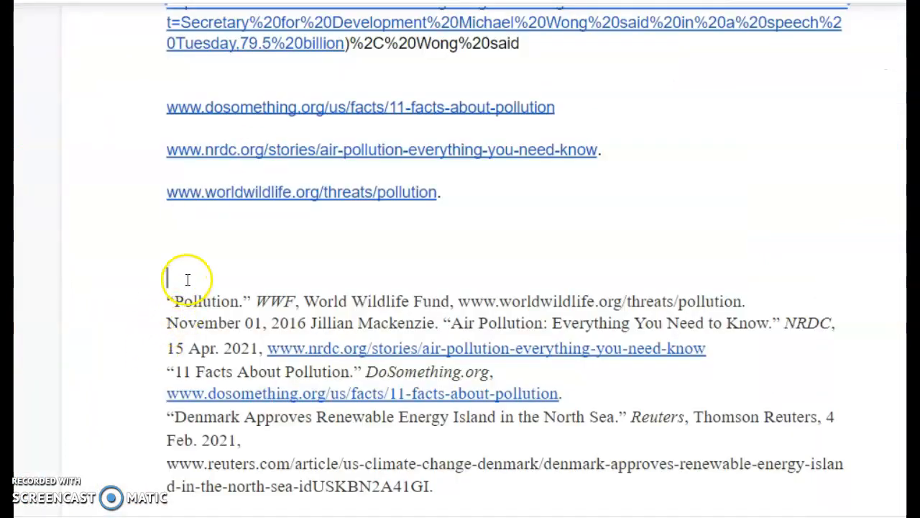
{"action": "scroll", "coordinate": [195, 279], "scroll_direction": "down", "scroll_amount": 2}
{"action": "scroll", "coordinate": [195, 279], "scroll_direction": "up", "scroll_amount": 1}
{"action": "key", "text": "Return"}
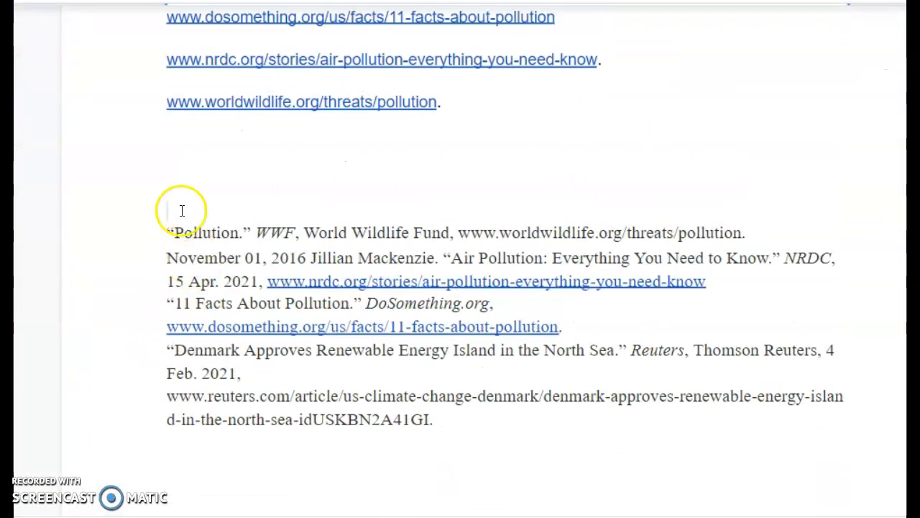
{"action": "key", "text": "Return"}
{"action": "key", "text": "Return"}
{"action": "key", "text": "Return"}
{"action": "key", "text": "Return"}
{"action": "key", "text": "Return"}
{"action": "key", "text": "Return"}
{"action": "key", "text": "Return"}
{"action": "key", "text": "Return"}
{"action": "key", "text": "Return"}
{"action": "key", "text": "Return"}
{"action": "key", "text": "Return"}
{"action": "key", "text": "Return"}
{"action": "right_click", "coordinate": [182, 192]}
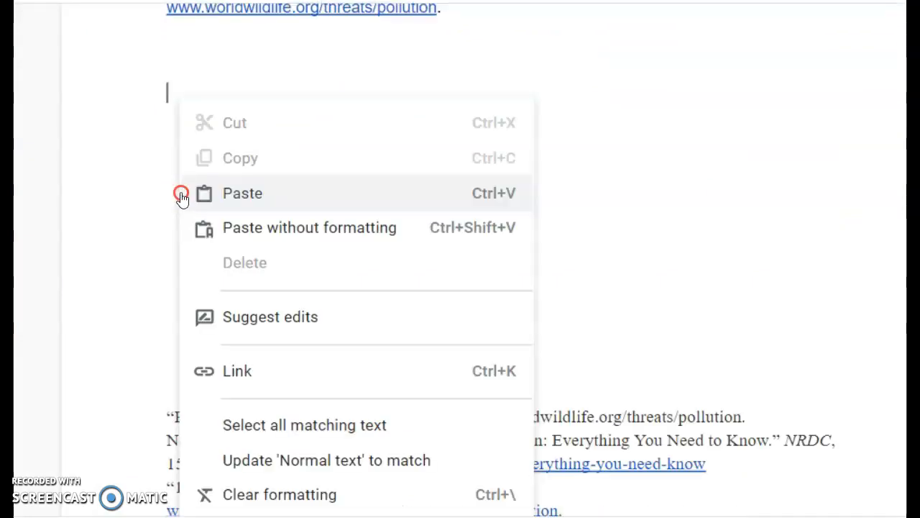
{"action": "left_click", "coordinate": [225, 191]}
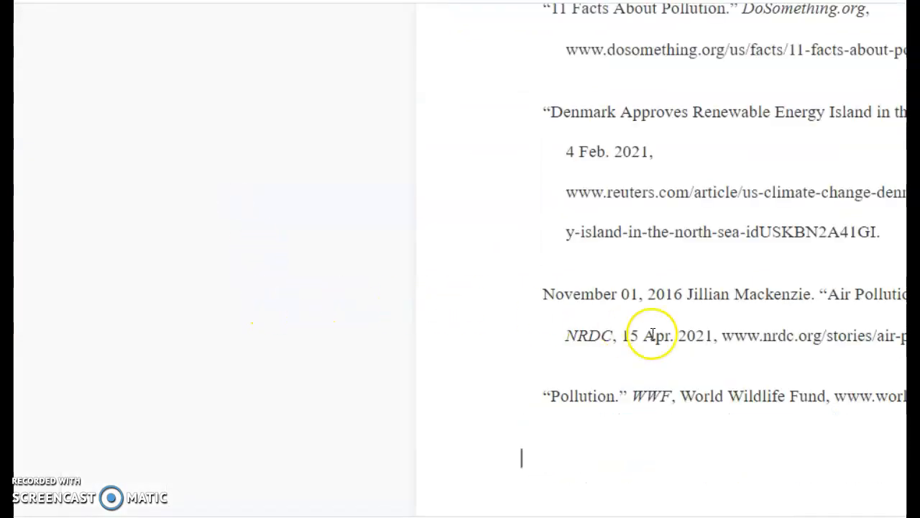
{"action": "scroll", "coordinate": [649, 335], "scroll_direction": "up", "scroll_amount": 2}
{"action": "scroll", "coordinate": [653, 331], "scroll_direction": "down", "scroll_amount": 2}
{"action": "scroll", "coordinate": [654, 338], "scroll_direction": "down", "scroll_amount": 10}
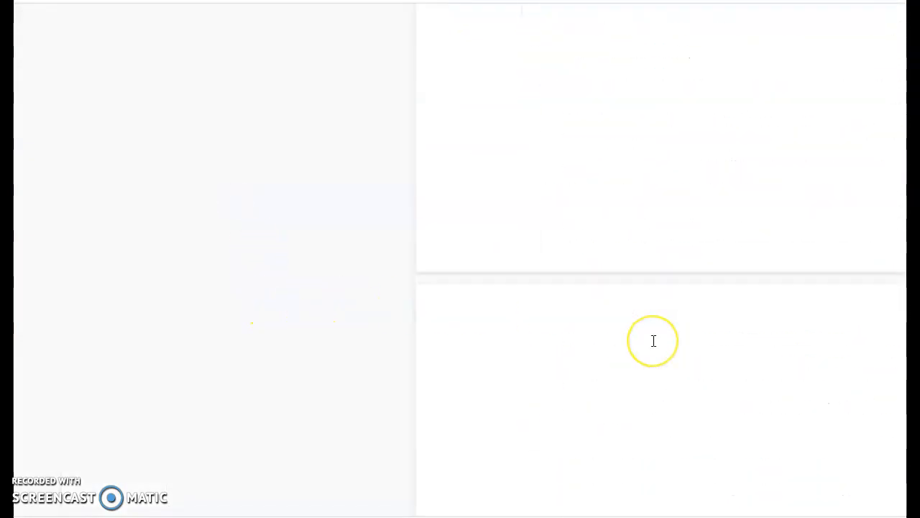
Step: Set the line spacing of the individually pasted citations on the second page to Double
{"action": "scroll", "coordinate": [654, 341], "scroll_direction": "up", "scroll_amount": 1}
{"action": "scroll", "coordinate": [653, 342], "scroll_direction": "up", "scroll_amount": 2}
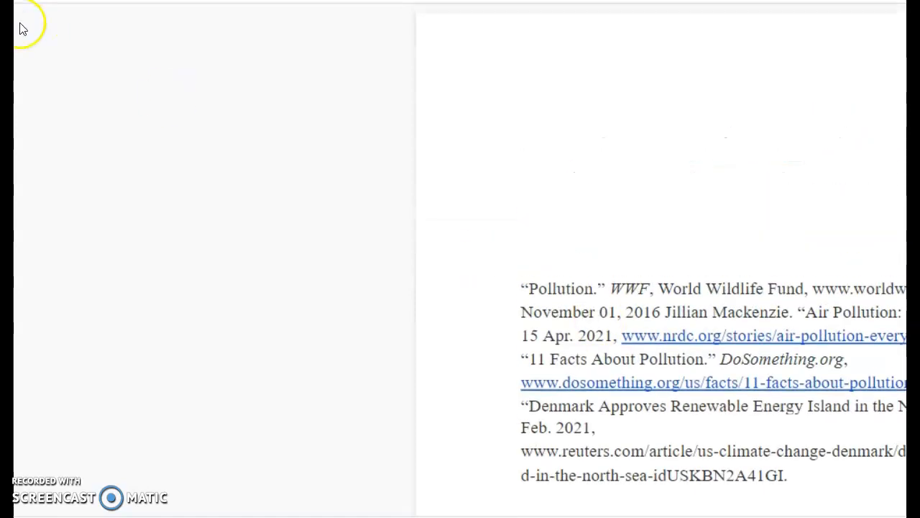
{"action": "scroll", "coordinate": [561, 86], "scroll_direction": "up", "scroll_amount": 2}
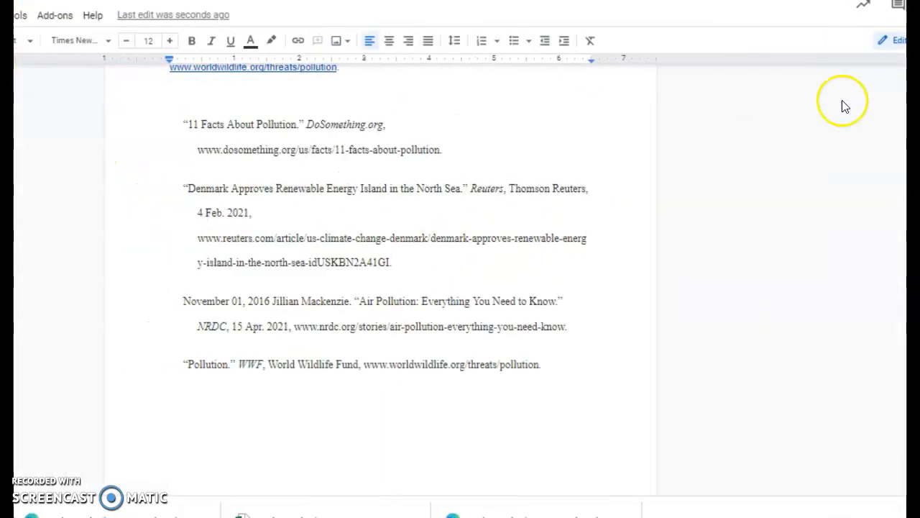
{"action": "scroll", "coordinate": [209, 360], "scroll_direction": "down", "scroll_amount": 7}
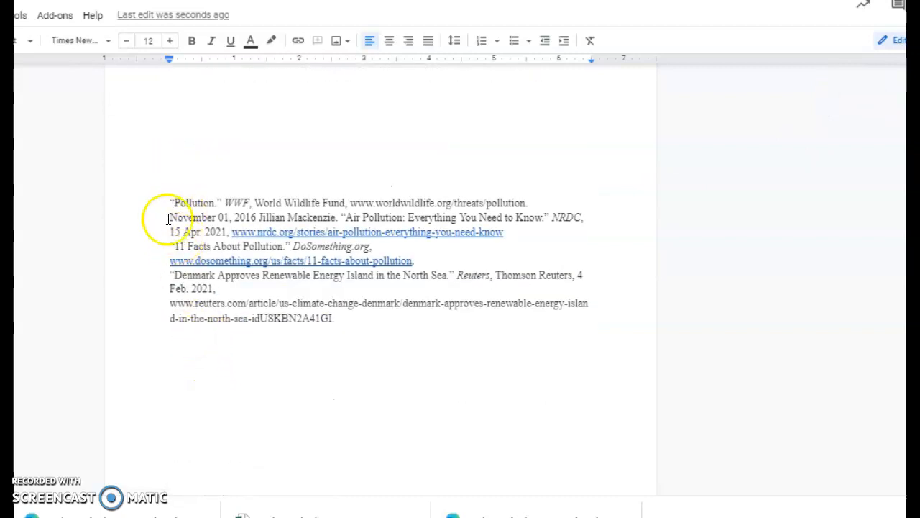
{"action": "left_click_drag", "start_coordinate": [166, 204], "coordinate": [337, 317]}
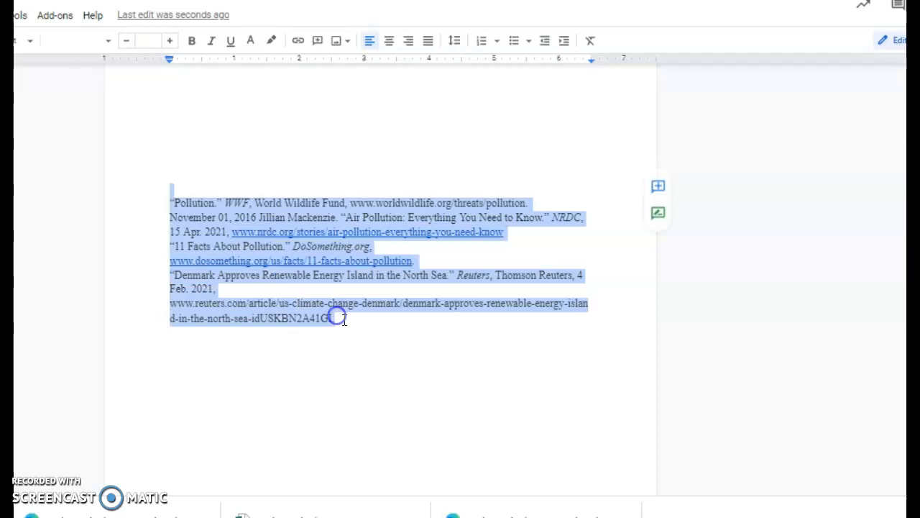
{"action": "left_click", "coordinate": [454, 40]}
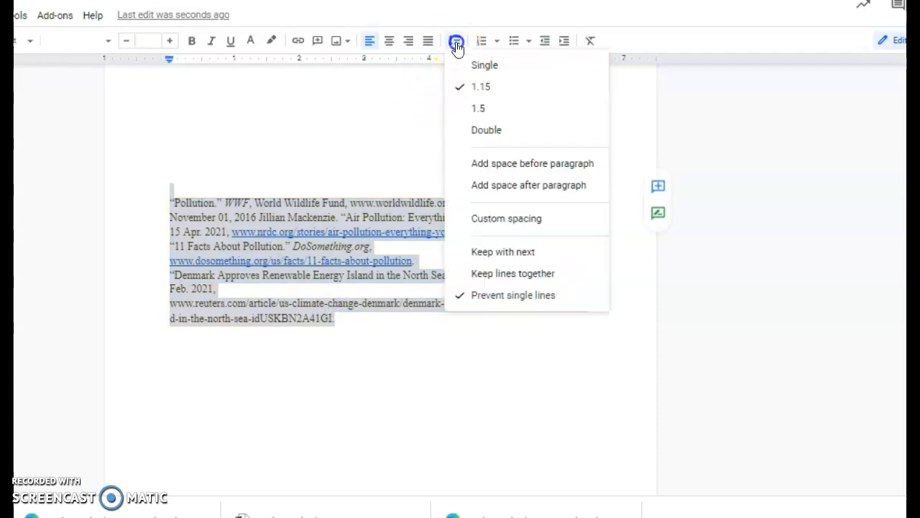
{"action": "left_click", "coordinate": [492, 133]}
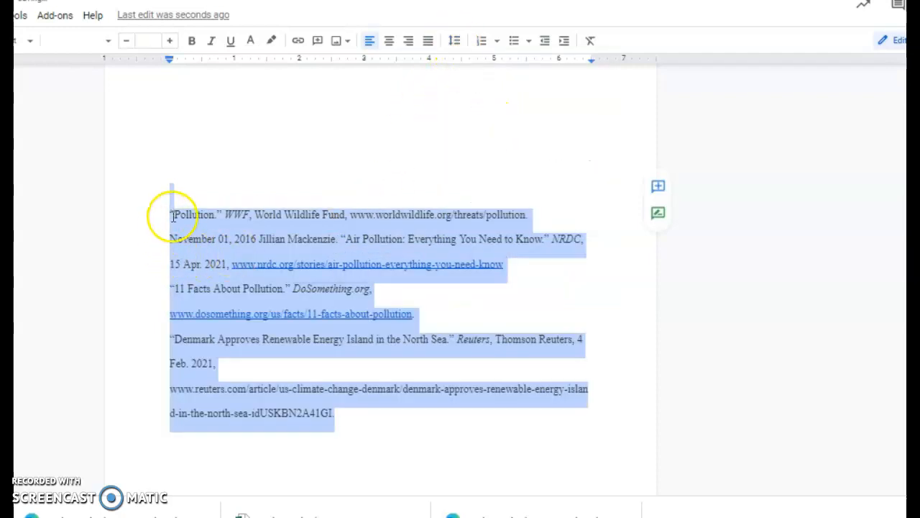
Step: Apply a hanging special indent to the four individually pasted citations
{"action": "left_click_drag", "start_coordinate": [172, 216], "coordinate": [344, 418]}
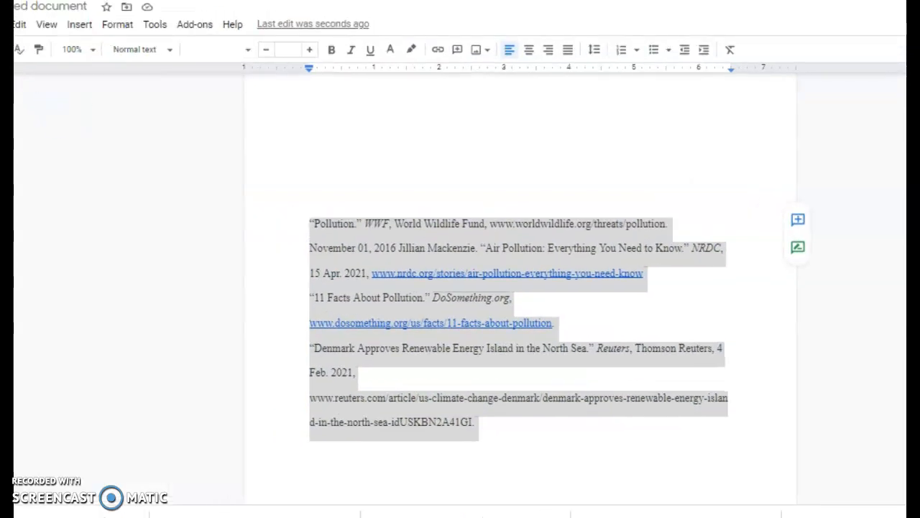
{"action": "left_click", "coordinate": [128, 24]}
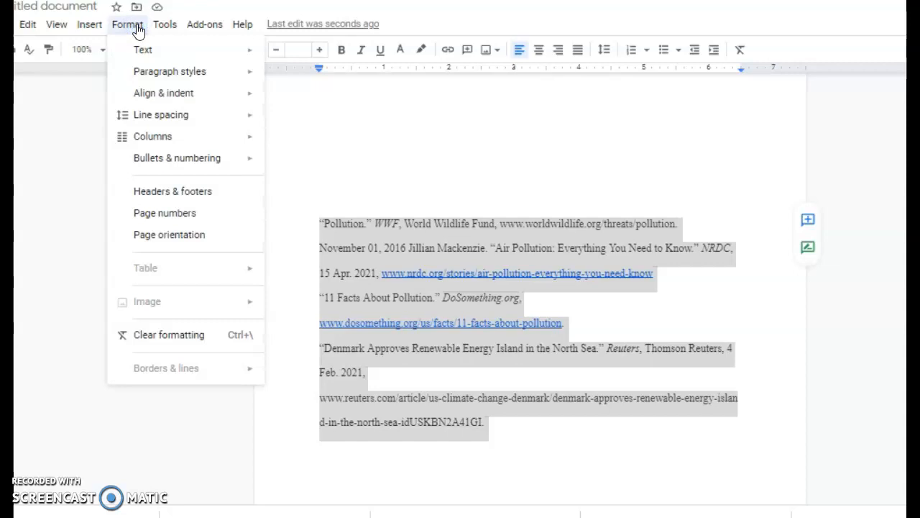
{"action": "mouse_move", "coordinate": [156, 93]}
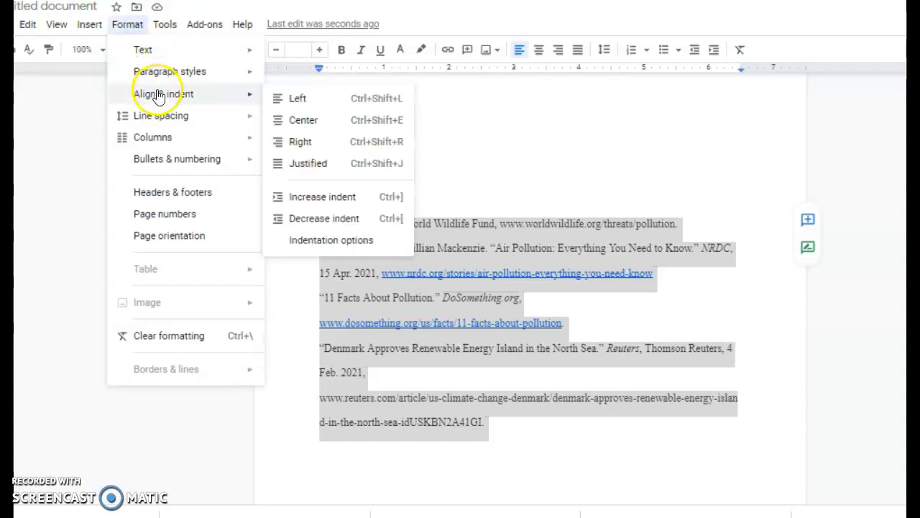
{"action": "left_click", "coordinate": [317, 242]}
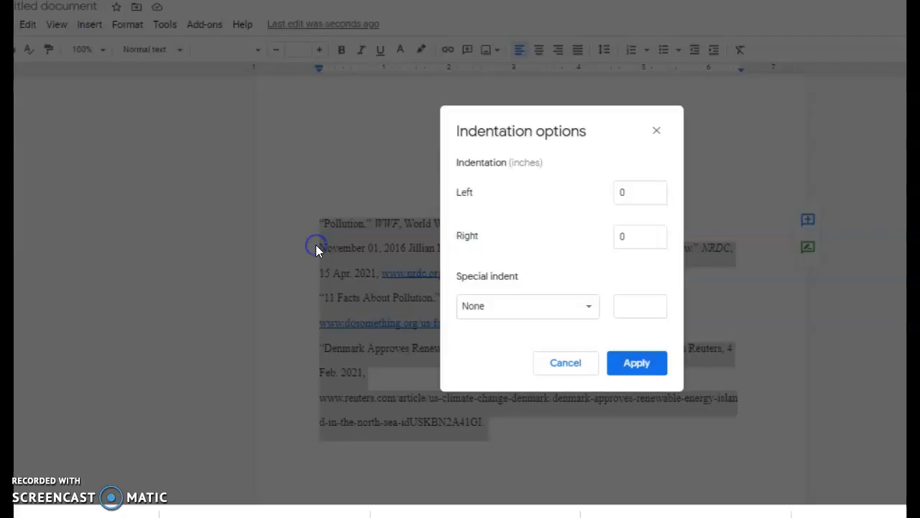
{"action": "left_click", "coordinate": [483, 318]}
{"action": "left_click", "coordinate": [483, 349]}
{"action": "left_click", "coordinate": [636, 373]}
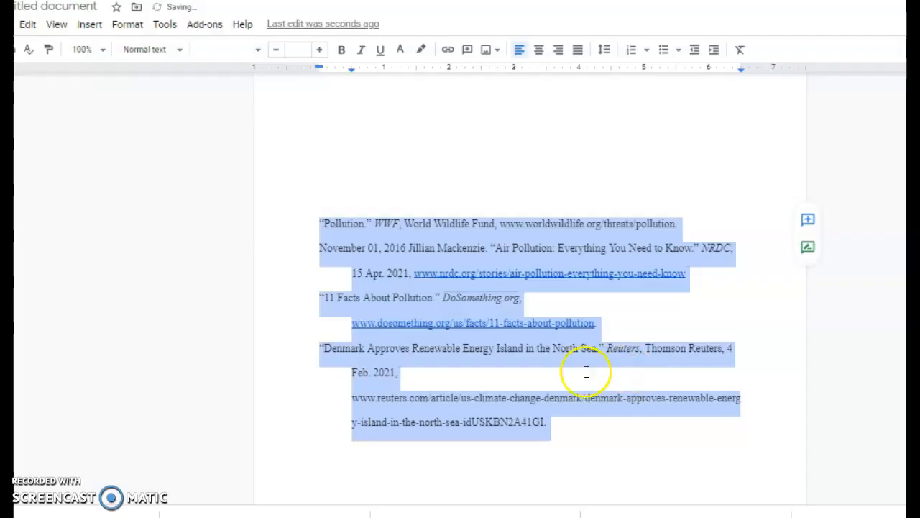
Step: Move the Reuters Denmark citation above the WWF "Pollution" citation in the individually pasted list
{"action": "scroll", "coordinate": [330, 326], "scroll_direction": "up", "scroll_amount": 9}
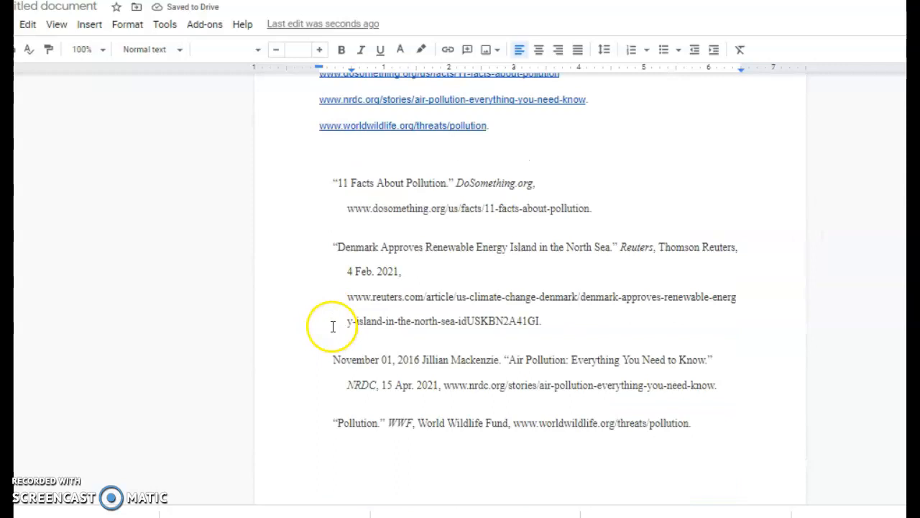
{"action": "scroll", "coordinate": [333, 326], "scroll_direction": "down", "scroll_amount": 9}
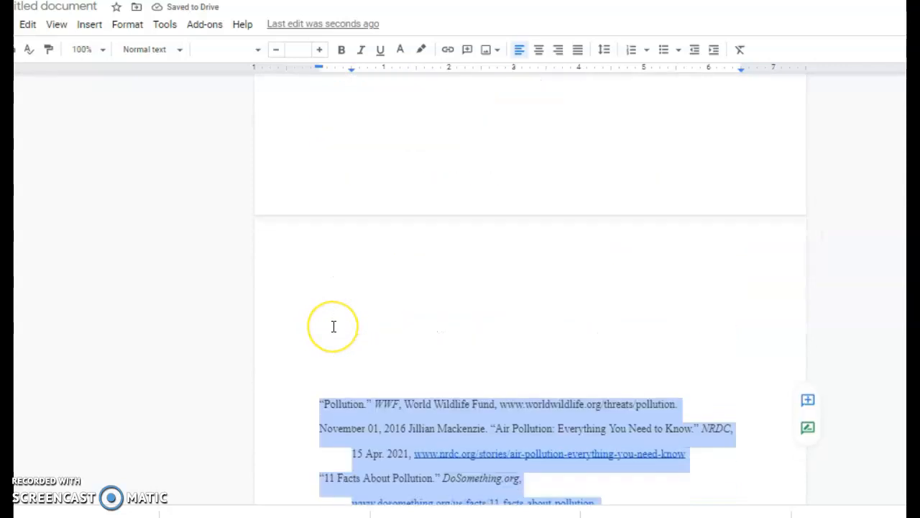
{"action": "left_click", "coordinate": [333, 326]}
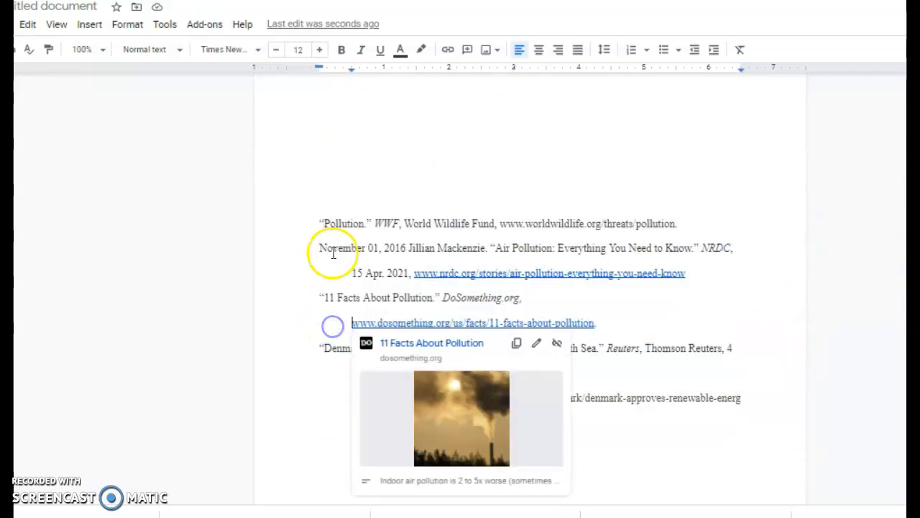
{"action": "left_click", "coordinate": [317, 249]}
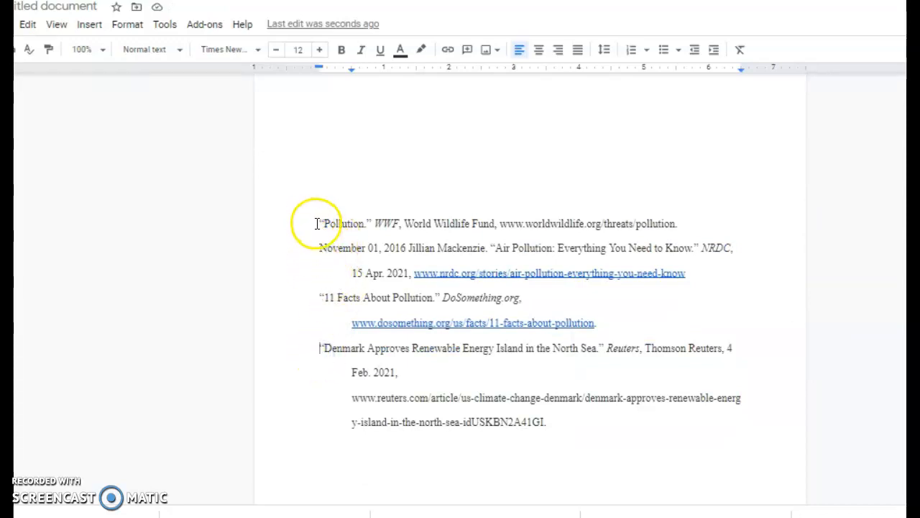
{"action": "left_click_drag", "start_coordinate": [320, 348], "coordinate": [539, 428]}
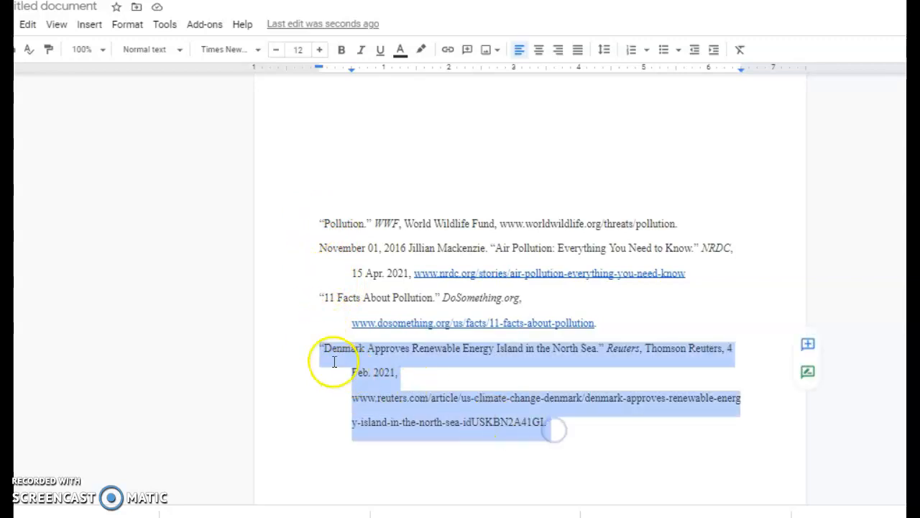
{"action": "left_click_drag", "start_coordinate": [297, 210], "coordinate": [297, 209]}
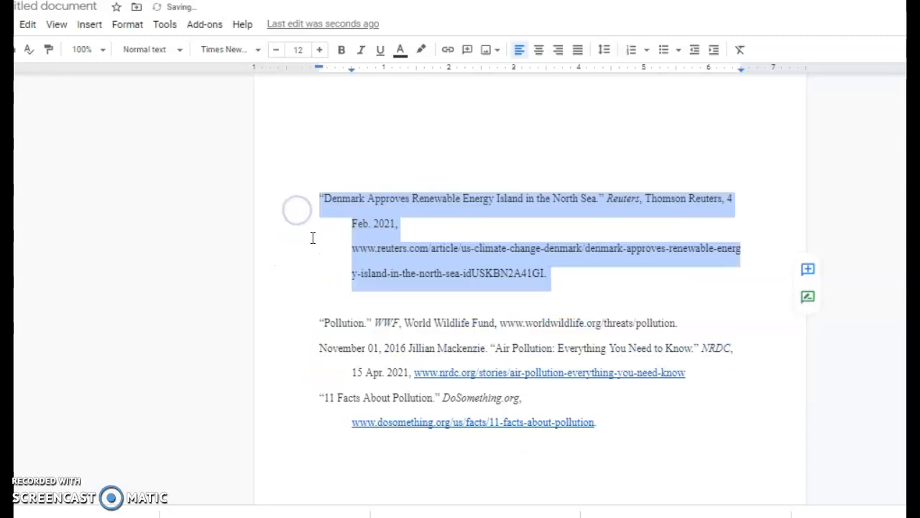
Step: Move the "11 Facts About Pollution" citation to the start of the list, above the Reuters Denmark citation
{"action": "left_click", "coordinate": [319, 323]}
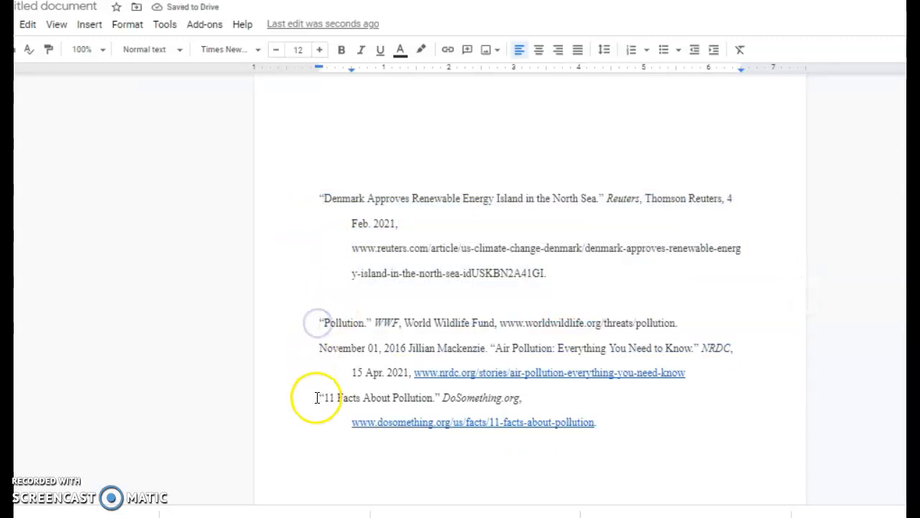
{"action": "left_click_drag", "start_coordinate": [316, 398], "coordinate": [544, 405]}
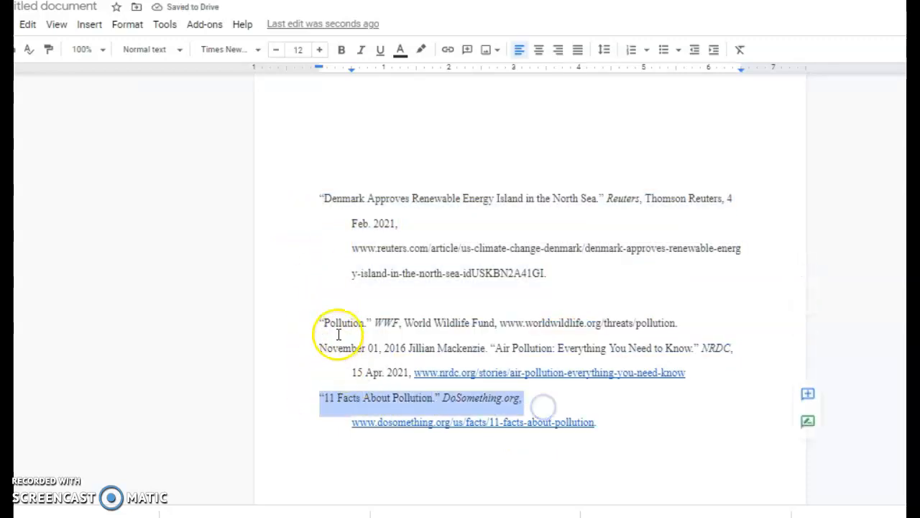
{"action": "left_click", "coordinate": [319, 323]}
{"action": "left_click_drag", "start_coordinate": [312, 395], "coordinate": [605, 429]}
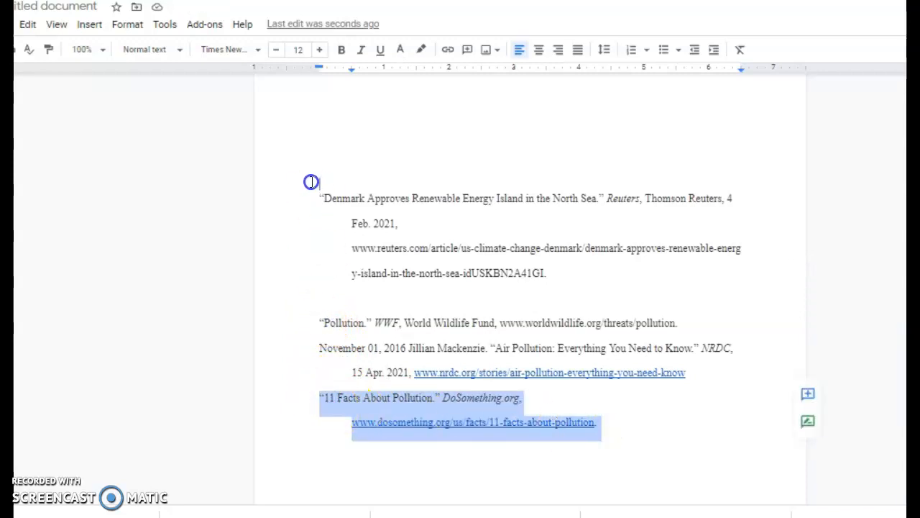
{"action": "left_click_drag", "start_coordinate": [315, 168], "coordinate": [315, 168]}
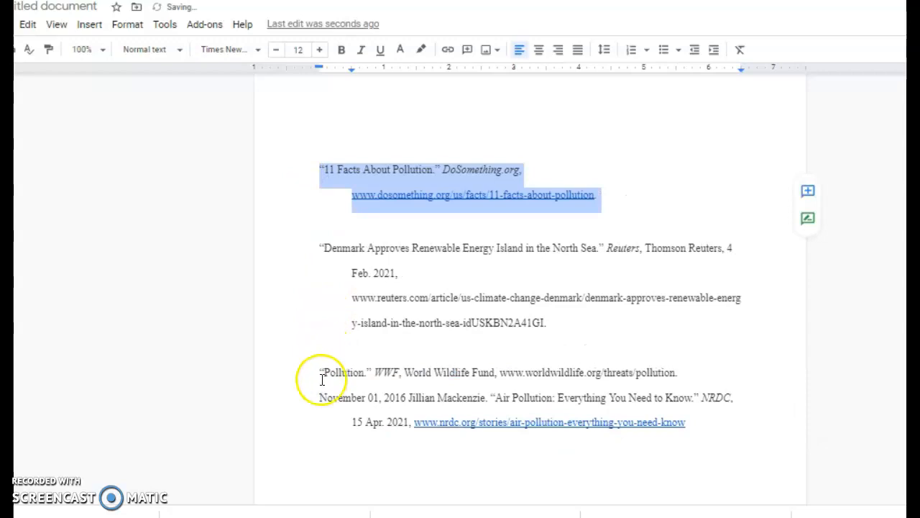
Step: Move the NRDC air pollution citation above the WWF citation and delete the blank lines left between the citations
{"action": "left_click_drag", "start_coordinate": [318, 396], "coordinate": [702, 428]}
{"action": "left_click_drag", "start_coordinate": [318, 370], "coordinate": [318, 371]}
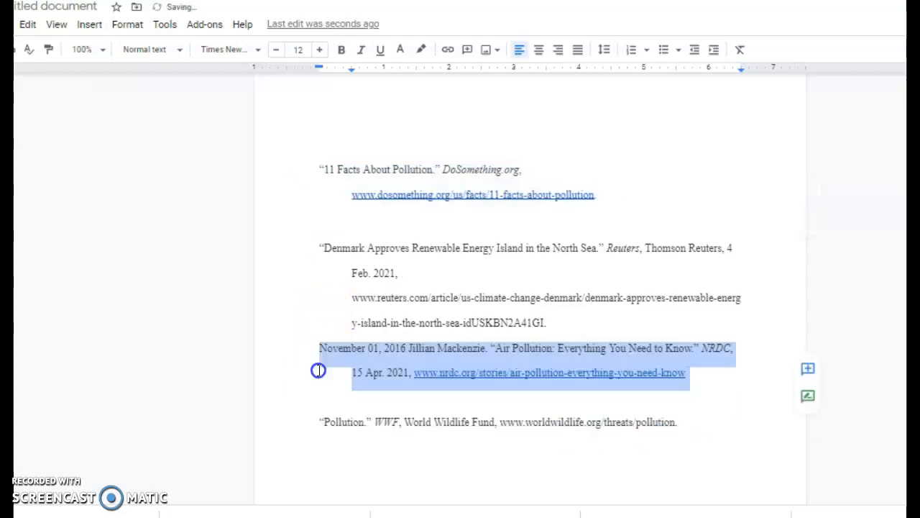
{"action": "left_click", "coordinate": [335, 391]}
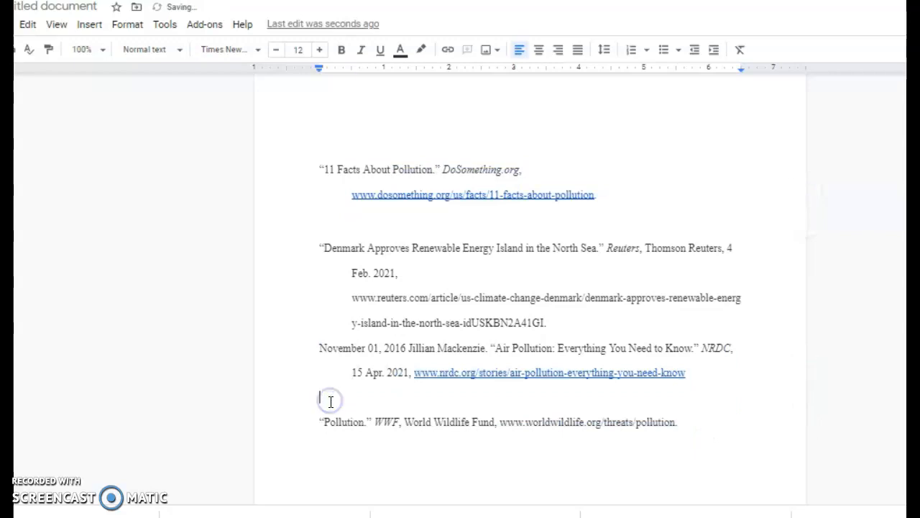
{"action": "key", "text": "Delete"}
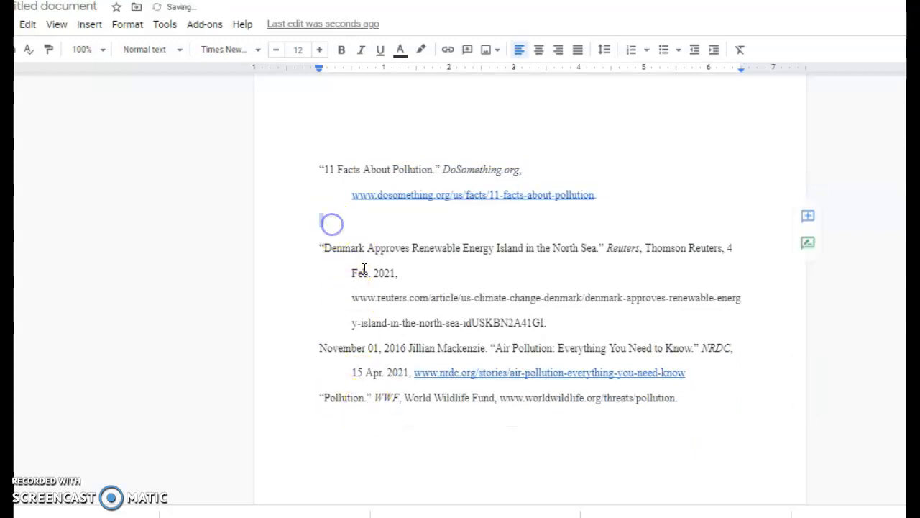
{"action": "key", "text": "Delete"}
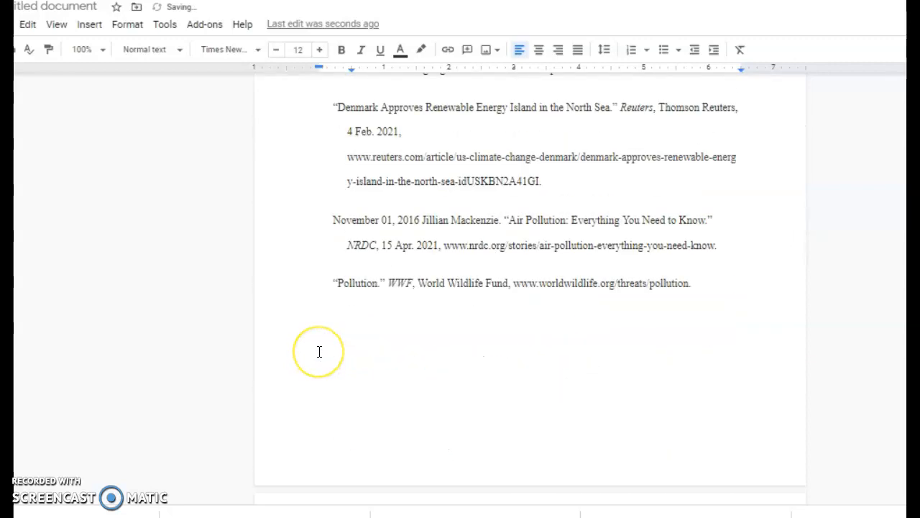
Step: Compare the manually formatted and alphabetized citations with the complete bibliography pasted on the first page
{"action": "scroll", "coordinate": [320, 351], "scroll_direction": "up", "scroll_amount": 1}
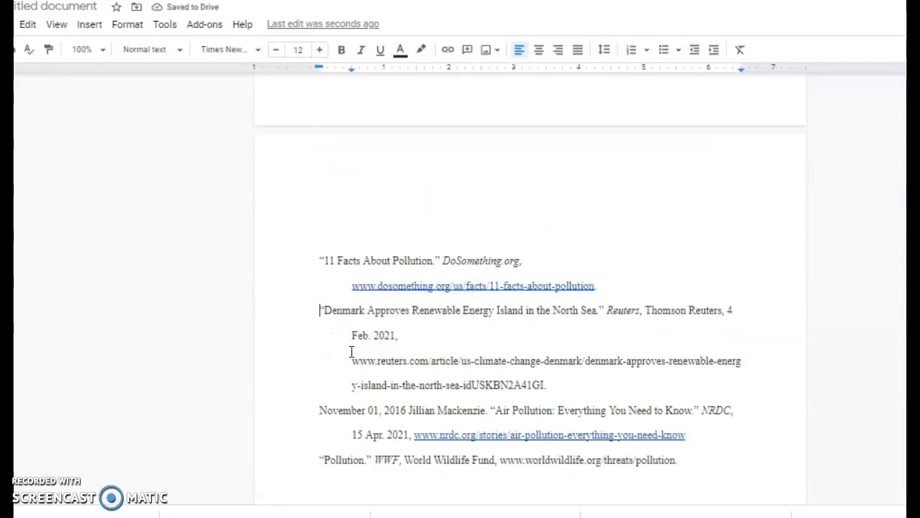
{"action": "scroll", "coordinate": [352, 351], "scroll_direction": "down", "scroll_amount": 2}
{"action": "scroll", "coordinate": [352, 351], "scroll_direction": "up", "scroll_amount": 2}
{"action": "scroll", "coordinate": [351, 351], "scroll_direction": "down", "scroll_amount": 3}
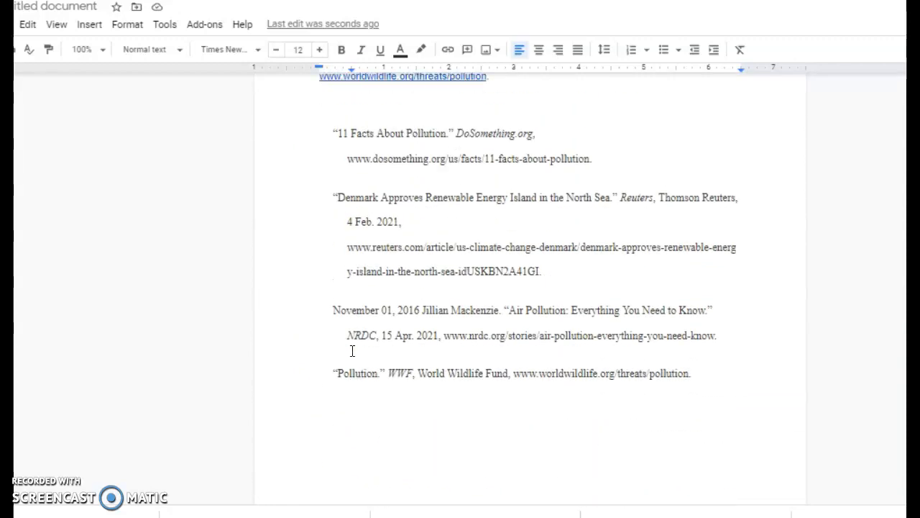
{"action": "scroll", "coordinate": [352, 351], "scroll_direction": "up", "scroll_amount": 1}
{"action": "scroll", "coordinate": [352, 351], "scroll_direction": "down", "scroll_amount": 1}
{"action": "left_click", "coordinate": [353, 204]}
Step: Switch to the BibMe bibliography and review its listed citations and the options for copying them individually or all together
{"action": "key", "text": "ctrl+shift+Tab"}
{"action": "scroll", "coordinate": [254, 282], "scroll_direction": "down", "scroll_amount": 4}
{"action": "scroll", "coordinate": [257, 283], "scroll_direction": "up", "scroll_amount": 2}
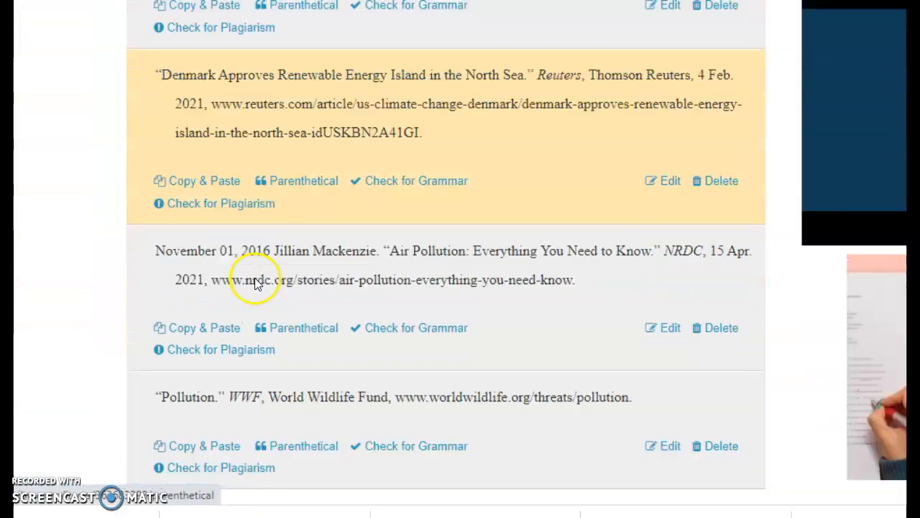
{"action": "scroll", "coordinate": [256, 283], "scroll_direction": "up", "scroll_amount": 4}
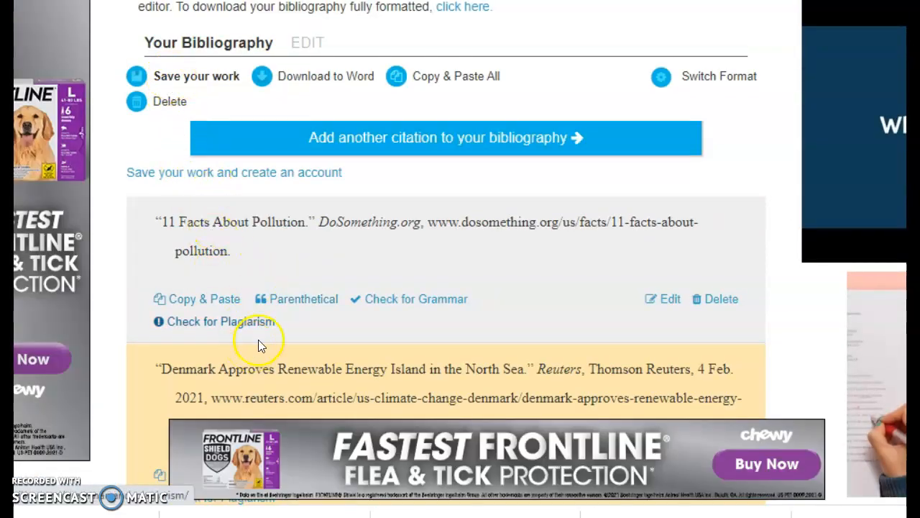
{"action": "scroll", "coordinate": [259, 338], "scroll_direction": "down", "scroll_amount": 6}
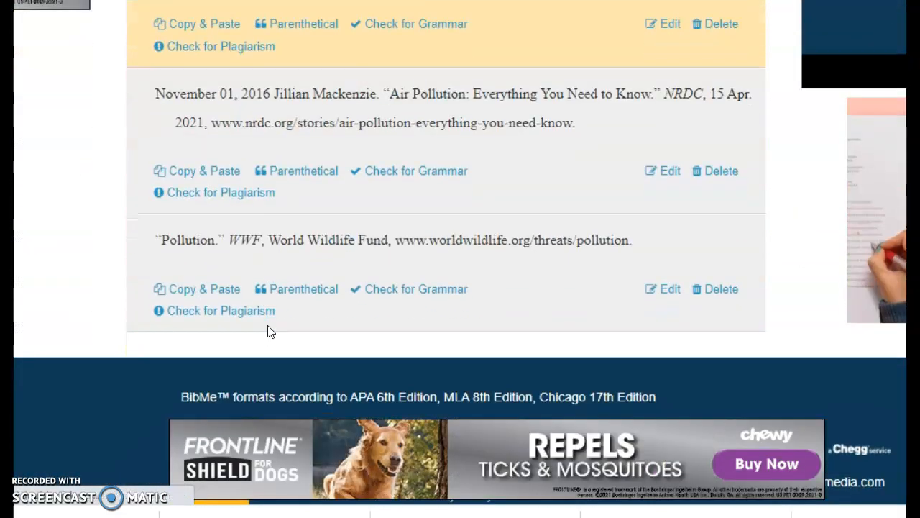
{"action": "scroll", "coordinate": [267, 329], "scroll_direction": "up", "scroll_amount": 6}
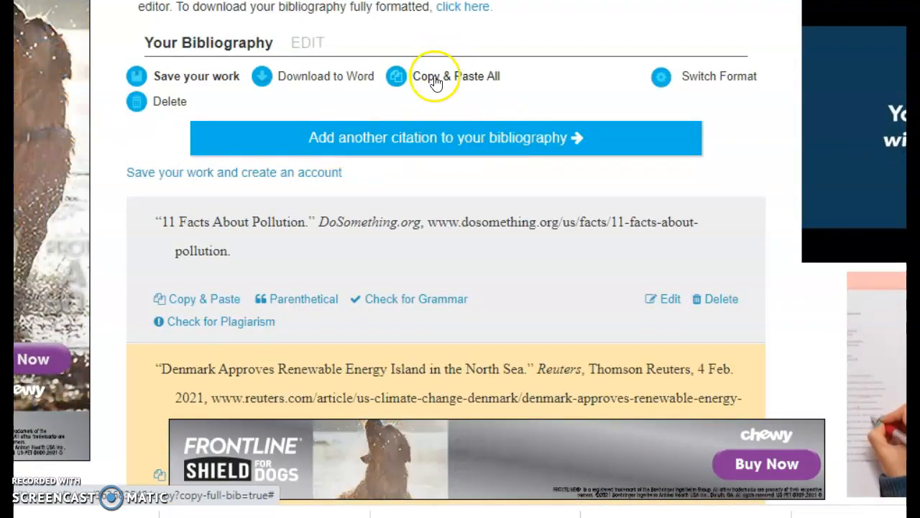
{"action": "scroll", "coordinate": [386, 326], "scroll_direction": "down", "scroll_amount": 7}
{"action": "scroll", "coordinate": [386, 324], "scroll_direction": "up", "scroll_amount": 7}
{"action": "scroll", "coordinate": [387, 324], "scroll_direction": "down", "scroll_amount": 4}
{"action": "scroll", "coordinate": [387, 323], "scroll_direction": "up", "scroll_amount": 3}
{"action": "scroll", "coordinate": [388, 323], "scroll_direction": "up", "scroll_amount": 2}
{"action": "scroll", "coordinate": [388, 324], "scroll_direction": "down", "scroll_amount": 2}
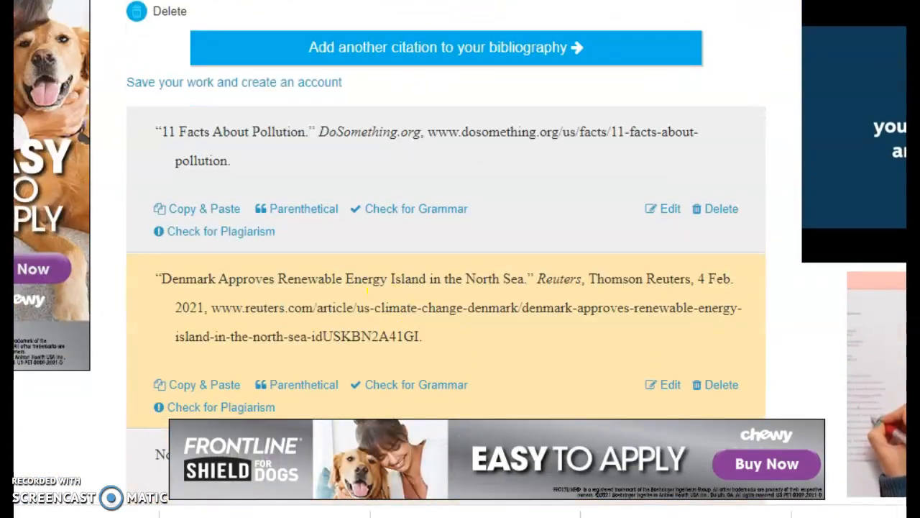
{"action": "scroll", "coordinate": [400, 137], "scroll_direction": "up", "scroll_amount": 3}
{"action": "scroll", "coordinate": [406, 155], "scroll_direction": "up", "scroll_amount": 3}
{"action": "scroll", "coordinate": [402, 161], "scroll_direction": "down", "scroll_amount": 6}
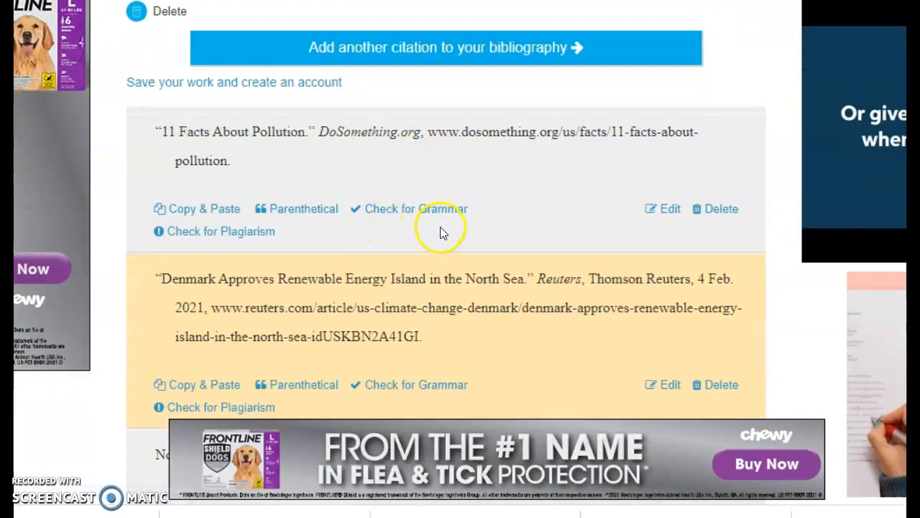
{"action": "scroll", "coordinate": [464, 174], "scroll_direction": "down", "scroll_amount": 3}
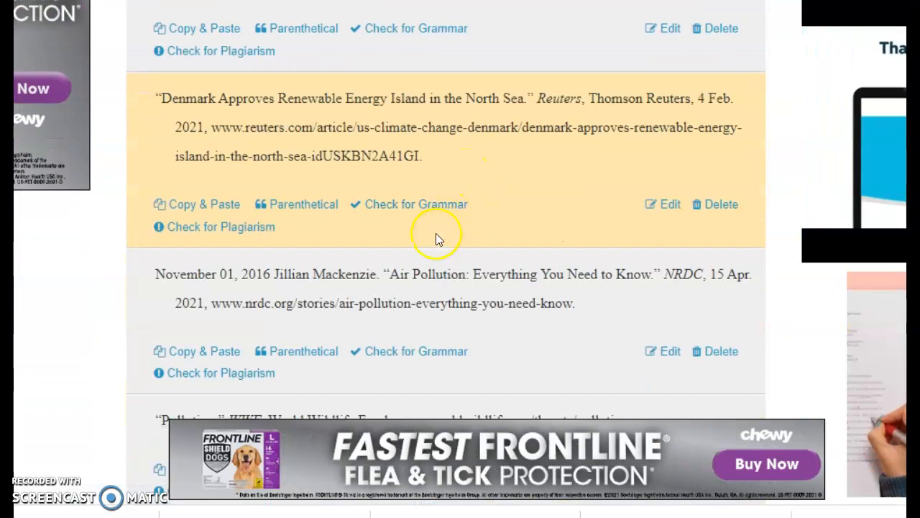
{"action": "scroll", "coordinate": [429, 236], "scroll_direction": "up", "scroll_amount": 3}
{"action": "scroll", "coordinate": [391, 240], "scroll_direction": "down", "scroll_amount": 6}
{"action": "scroll", "coordinate": [390, 237], "scroll_direction": "up", "scroll_amount": 6}
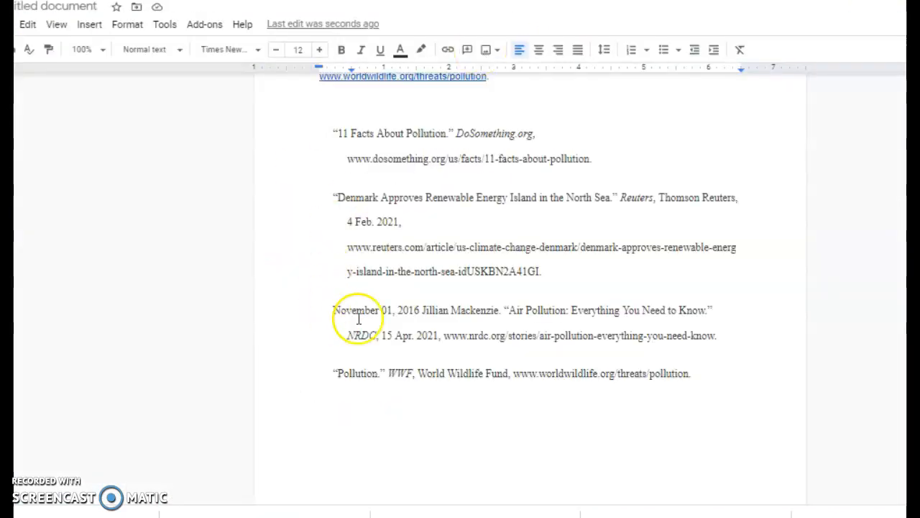
Step: Delete the source website links and the blank lines above the "11 Facts About Pollution" citation
{"action": "scroll", "coordinate": [374, 316], "scroll_direction": "up", "scroll_amount": 3}
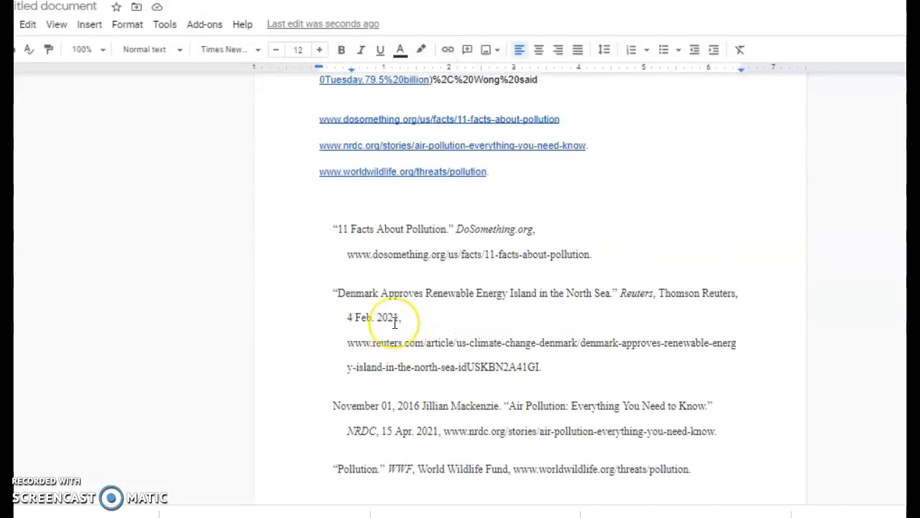
{"action": "scroll", "coordinate": [395, 323], "scroll_direction": "up", "scroll_amount": 1}
{"action": "scroll", "coordinate": [432, 280], "scroll_direction": "down", "scroll_amount": 2}
{"action": "left_click", "coordinate": [421, 207]}
{"action": "left_click_drag", "start_coordinate": [420, 206], "coordinate": [330, 96]}
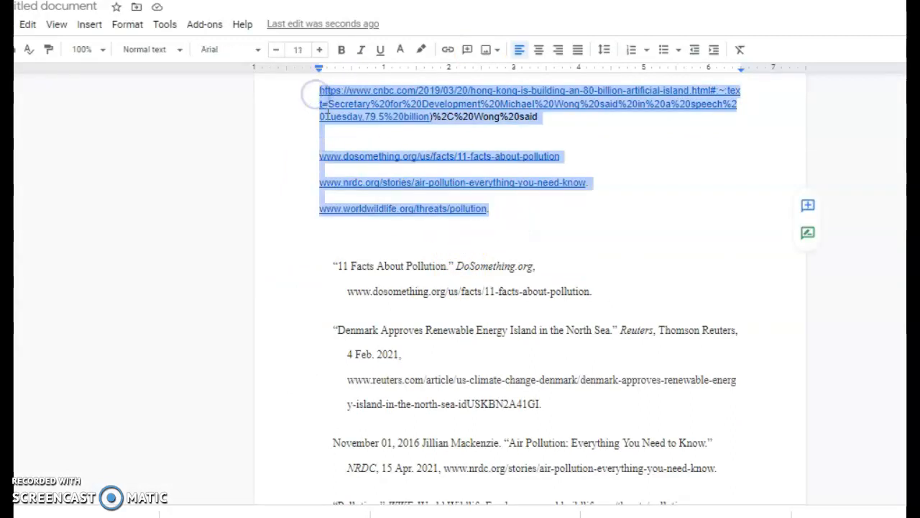
{"action": "key", "text": "Delete"}
{"action": "key", "text": "Delete"}
{"action": "key", "text": "Delete"}
{"action": "key", "text": "Delete"}
{"action": "key", "text": "Delete"}
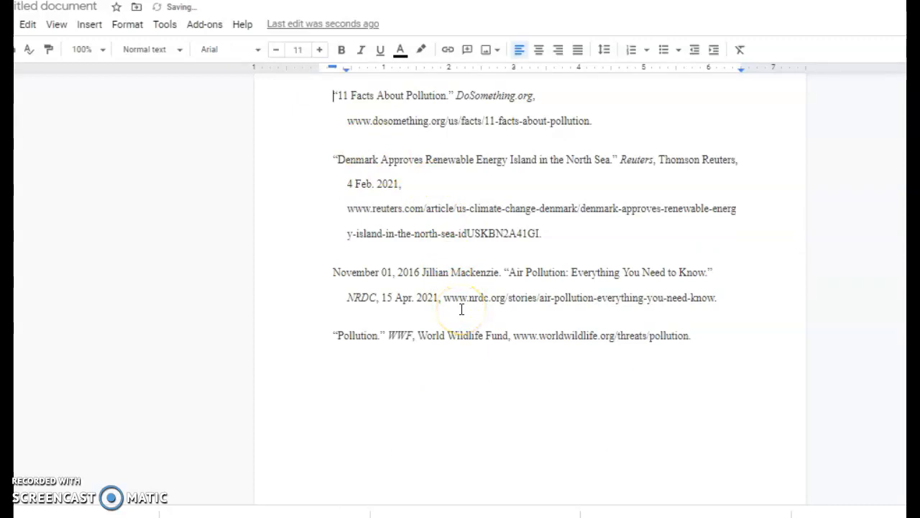
Step: Delete the manually formatted citations that follow the complete bibliography, through the final WWF entry on the second page
{"action": "left_click_drag", "start_coordinate": [309, 247], "coordinate": [687, 259]}
{"action": "scroll", "coordinate": [534, 341], "scroll_direction": "down", "scroll_amount": 5}
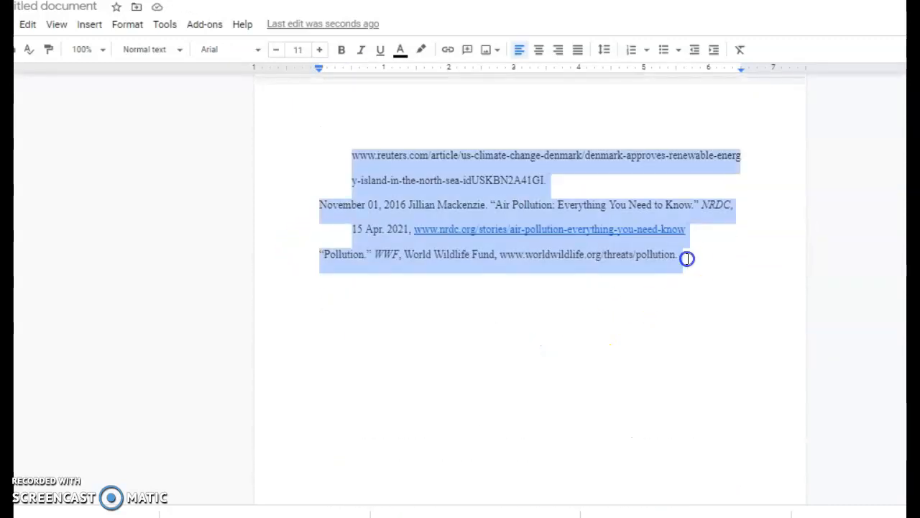
{"action": "key", "text": "BackSpace"}
{"action": "scroll", "coordinate": [554, 372], "scroll_direction": "up", "scroll_amount": 6}
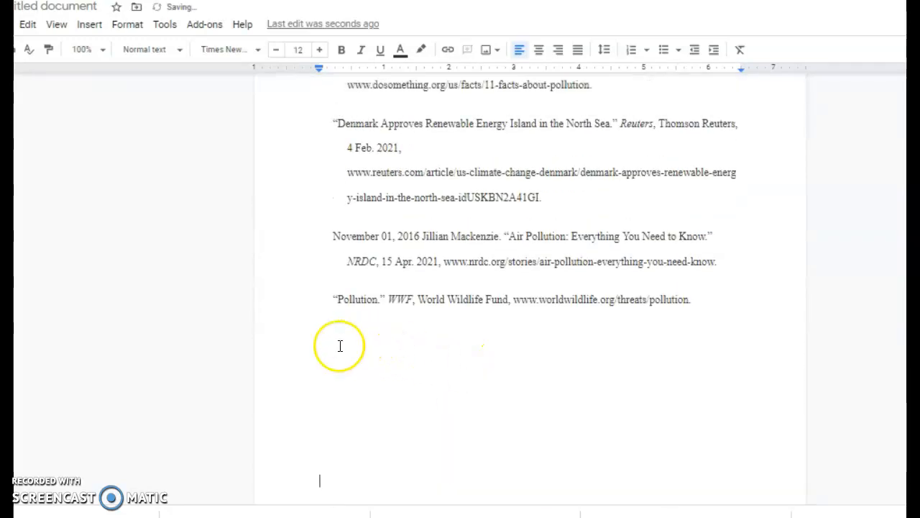
Step: Remove the remaining blank line above the "11 Facts About Pollution" citation at the start of the page
{"action": "scroll", "coordinate": [335, 360], "scroll_direction": "up", "scroll_amount": 3}
{"action": "left_click", "coordinate": [344, 202]}
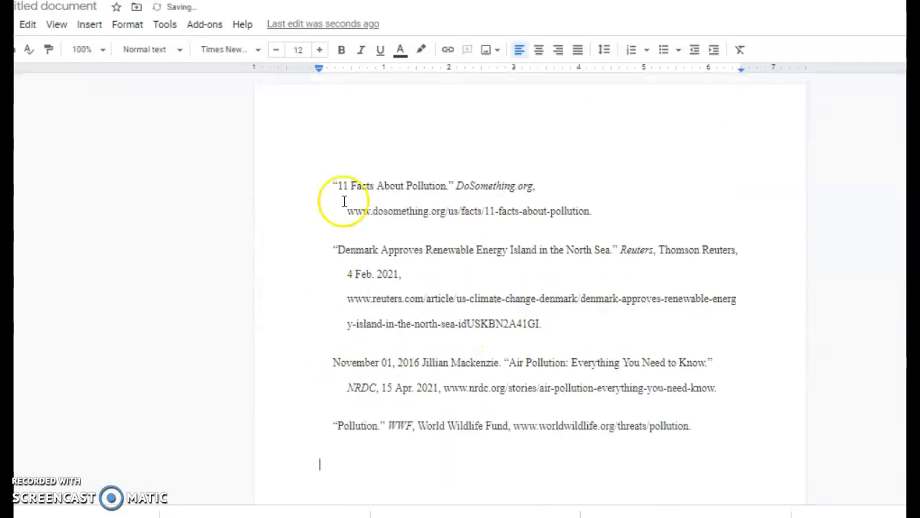
{"action": "left_click", "coordinate": [347, 147]}
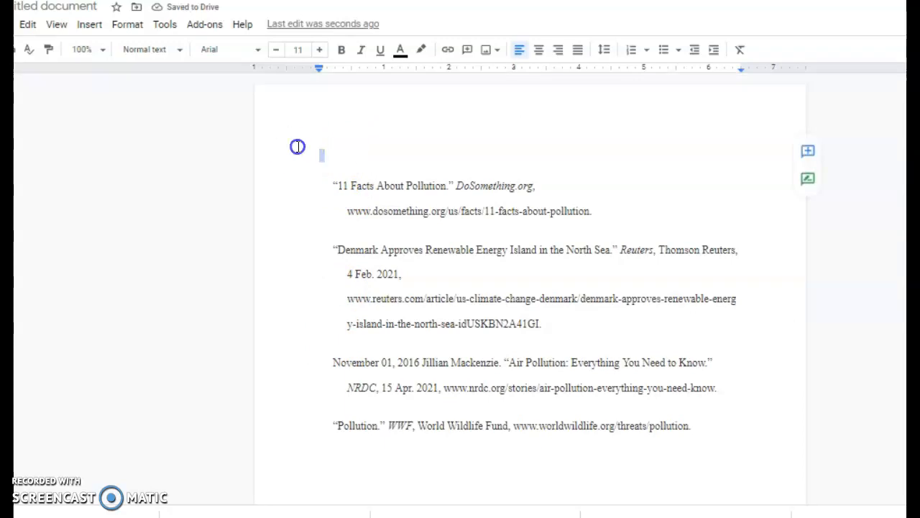
{"action": "key", "text": "Delete"}
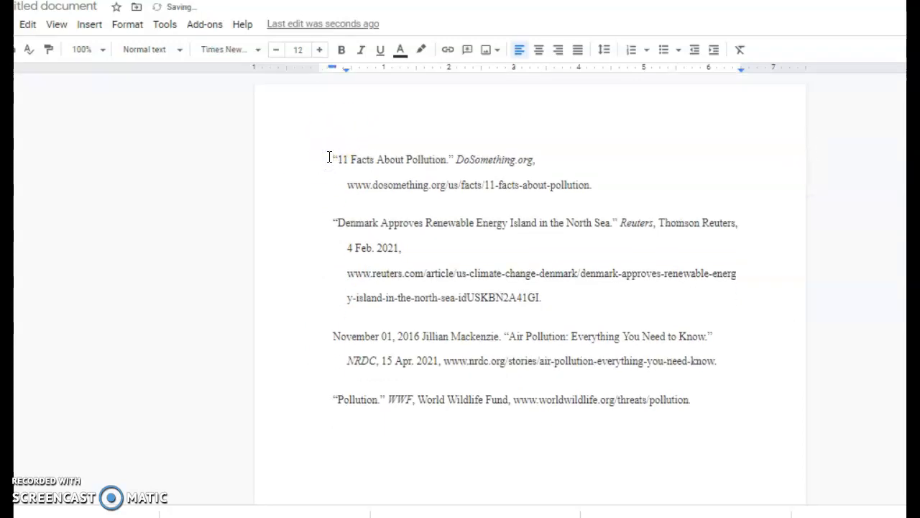
Step: Add the title "Works Cited" on its own line above the first citation and center it
{"action": "key", "text": "Return"}
{"action": "left_click", "coordinate": [314, 154]}
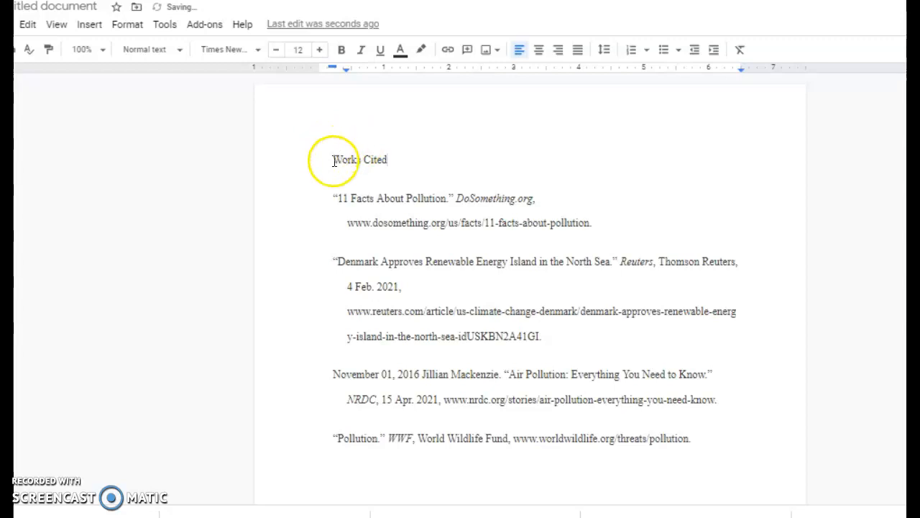
{"action": "left_click", "coordinate": [367, 161]}
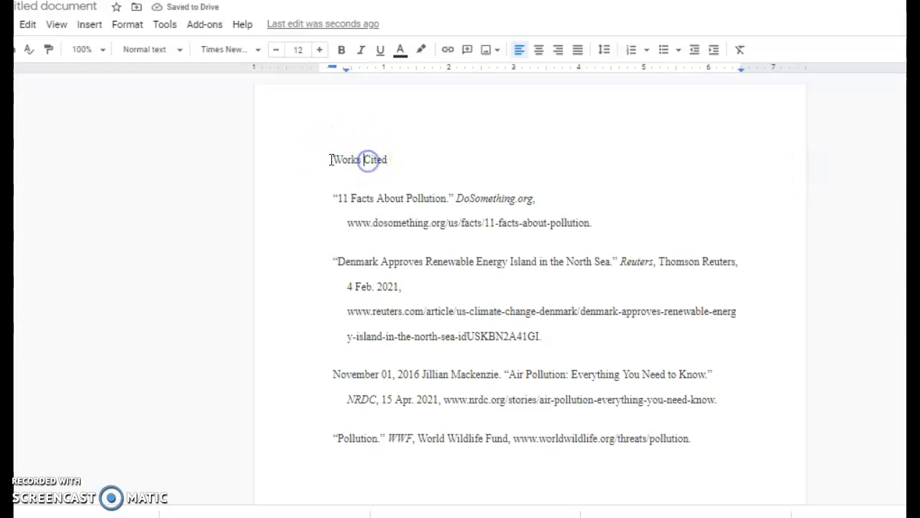
{"action": "left_click", "coordinate": [538, 50]}
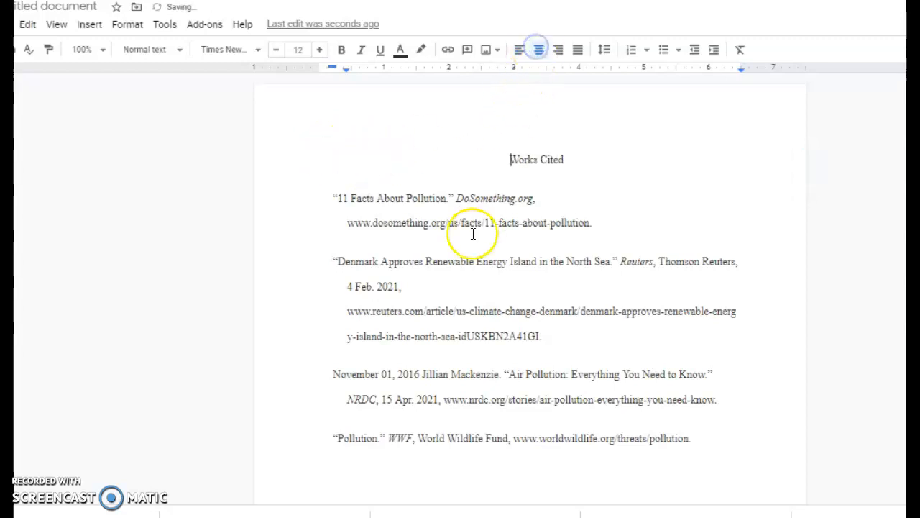
{"action": "scroll", "coordinate": [412, 209], "scroll_direction": "down", "scroll_amount": 2}
{"action": "scroll", "coordinate": [413, 212], "scroll_direction": "up", "scroll_amount": 2}
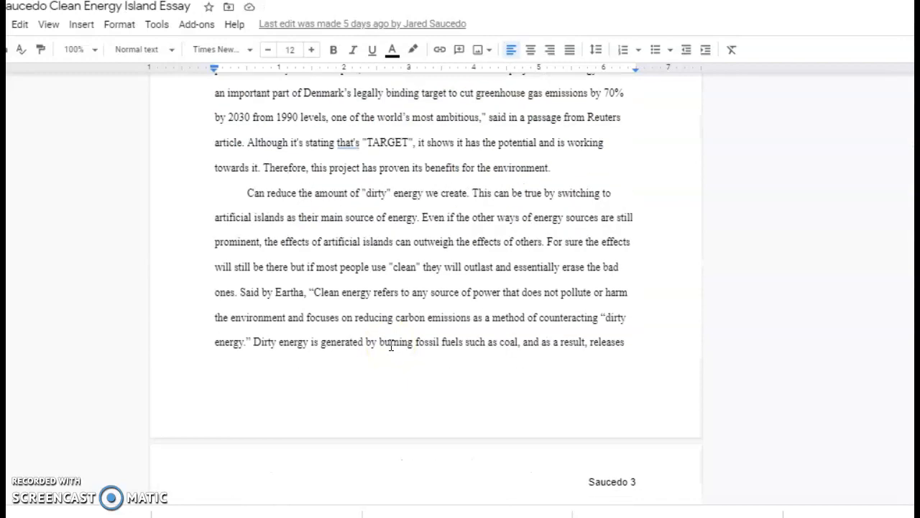
Step: In the Clean Energy Island Essay document, insert a page break before the "Work Cited" heading below the conclusion
{"action": "scroll", "coordinate": [391, 346], "scroll_direction": "down", "scroll_amount": 13}
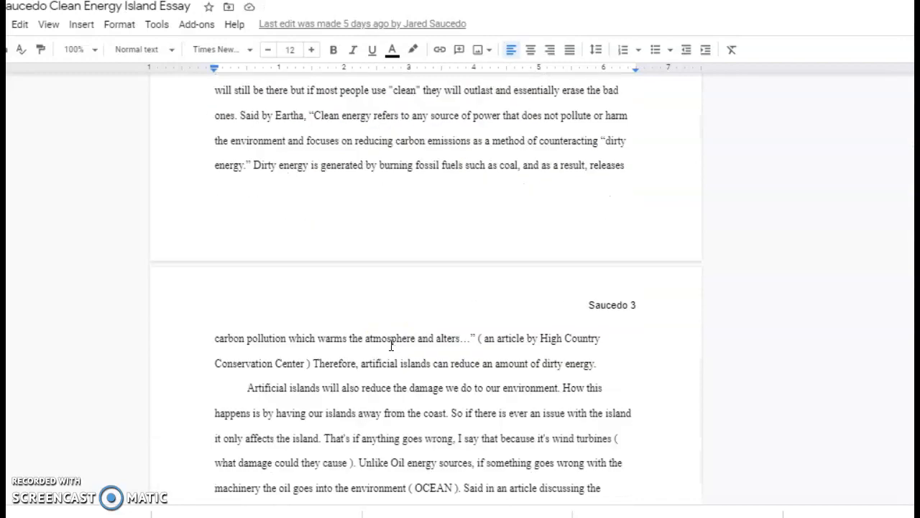
{"action": "scroll", "coordinate": [392, 346], "scroll_direction": "up", "scroll_amount": 2}
{"action": "left_click", "coordinate": [404, 258]}
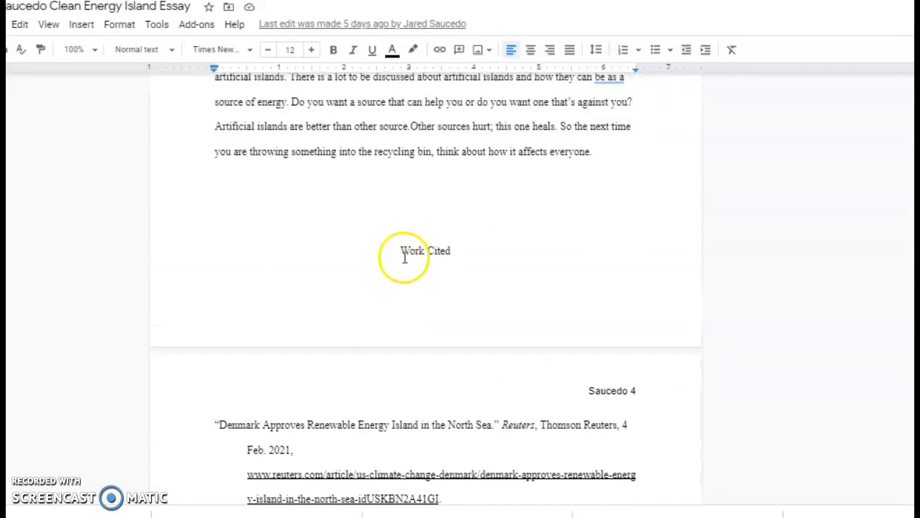
{"action": "key", "text": "ctrl+Return"}
Step: Examine the essay's Work Cited page, checking the heading, the citation entries and the transition from the preceding page
{"action": "scroll", "coordinate": [405, 255], "scroll_direction": "down", "scroll_amount": 4}
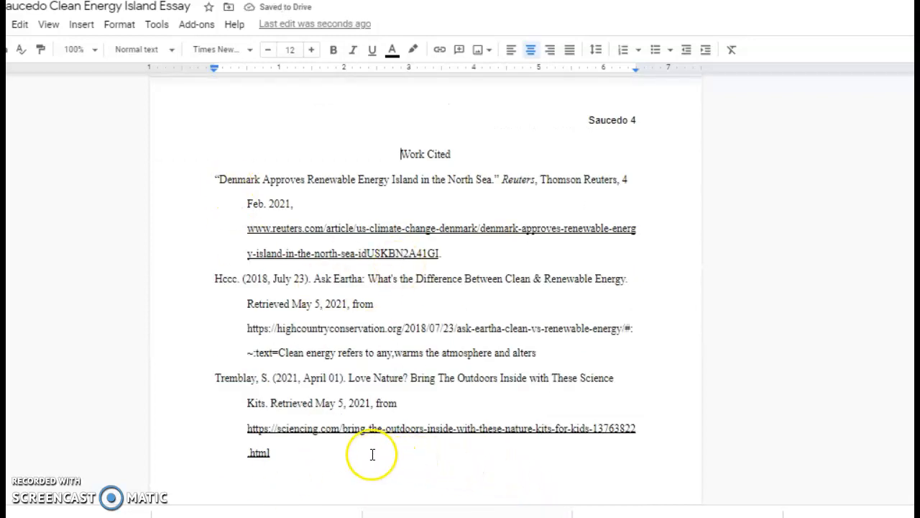
{"action": "scroll", "coordinate": [221, 325], "scroll_direction": "up", "scroll_amount": 1}
{"action": "scroll", "coordinate": [221, 326], "scroll_direction": "down", "scroll_amount": 2}
{"action": "scroll", "coordinate": [221, 327], "scroll_direction": "up", "scroll_amount": 1}
{"action": "scroll", "coordinate": [330, 300], "scroll_direction": "up", "scroll_amount": 6}
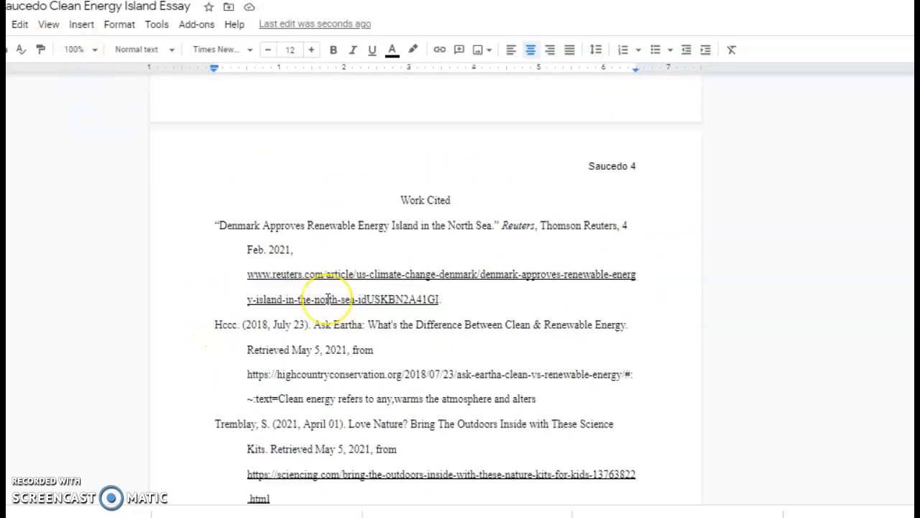
{"action": "scroll", "coordinate": [330, 300], "scroll_direction": "up", "scroll_amount": 5}
{"action": "scroll", "coordinate": [330, 300], "scroll_direction": "down", "scroll_amount": 12}
{"action": "scroll", "coordinate": [330, 300], "scroll_direction": "up", "scroll_amount": 2}
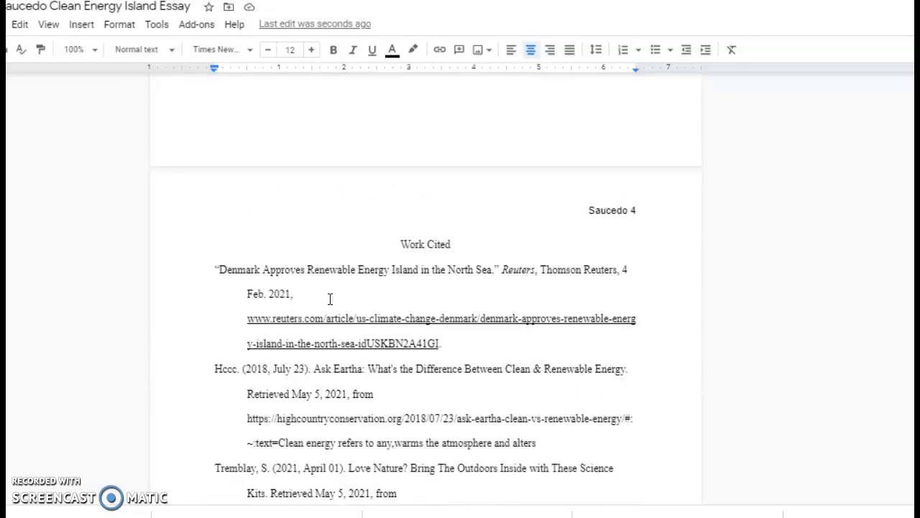